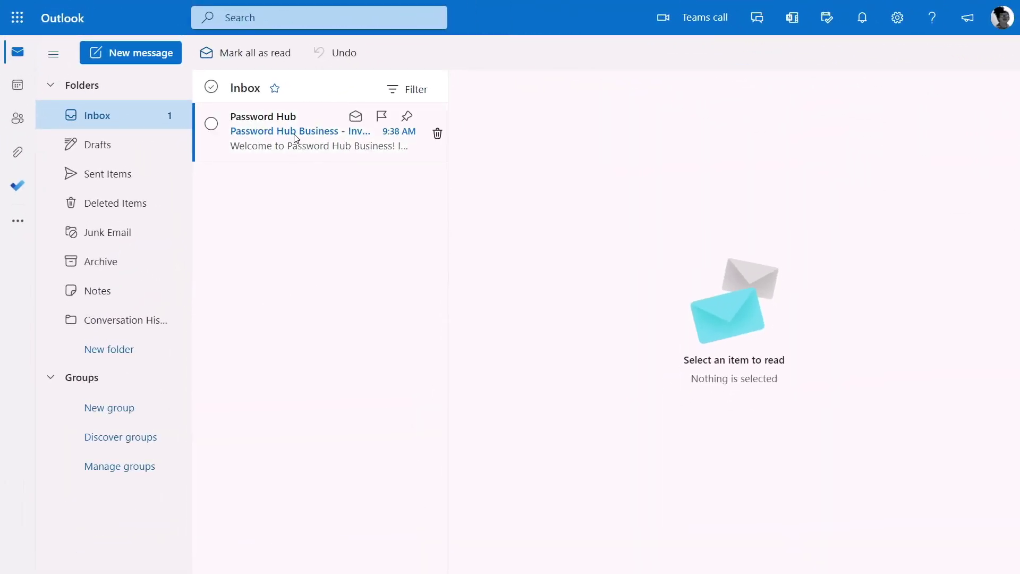
Open the Password Hub invitation email and highlight its 'Sign in with Microsoft' instruction
left_click(296, 137)
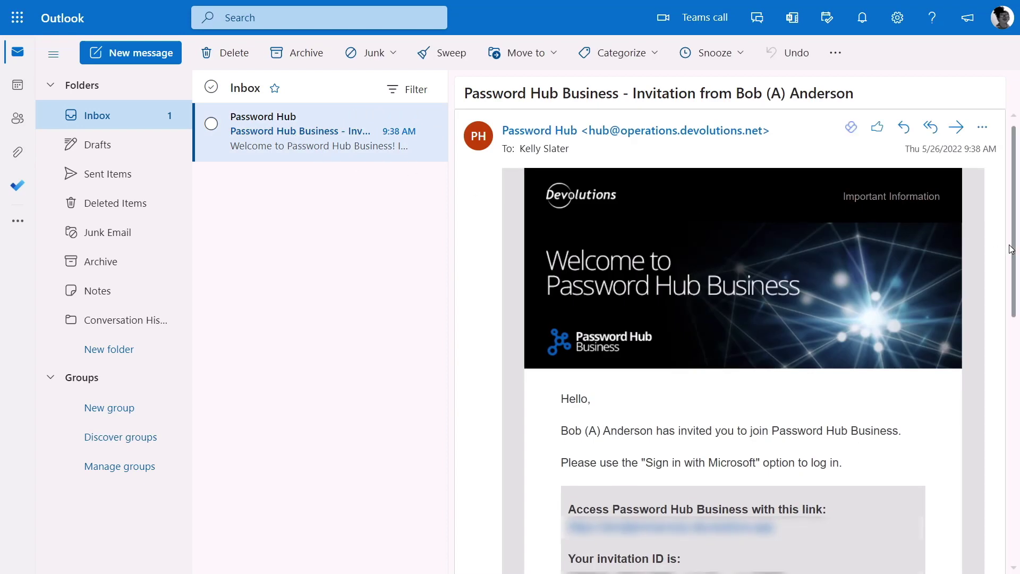
left_click_drag(1014, 250, 1004, 351)
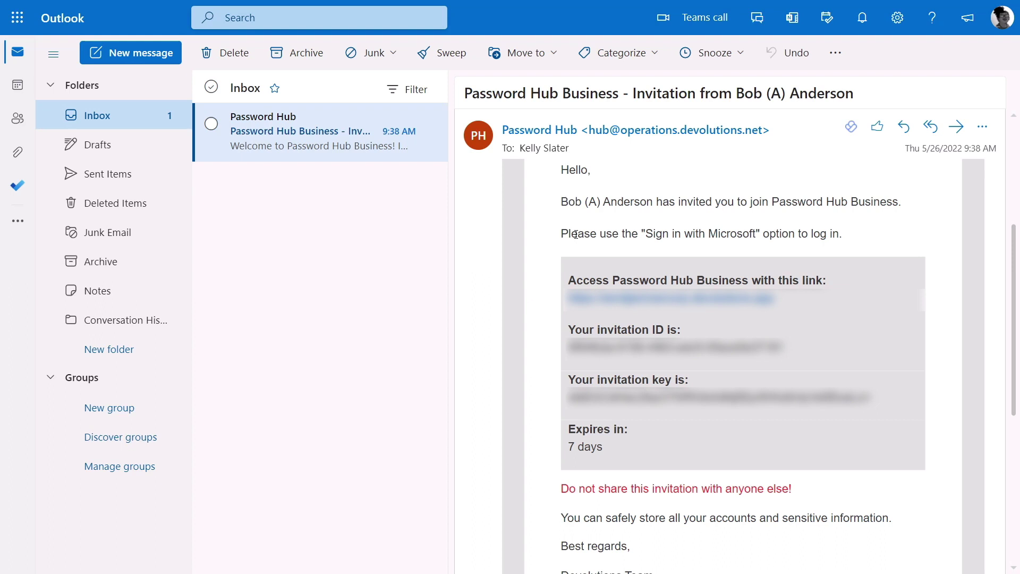
left_click_drag(561, 234, 849, 239)
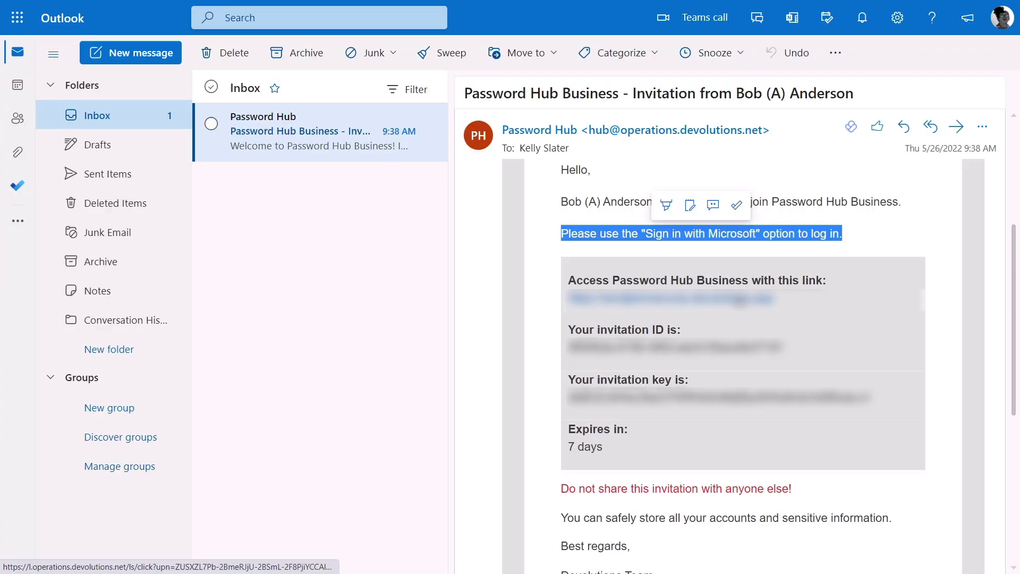
Follow the invitation link and sign in with Microsoft using the already signed-in work account
left_click(738, 301)
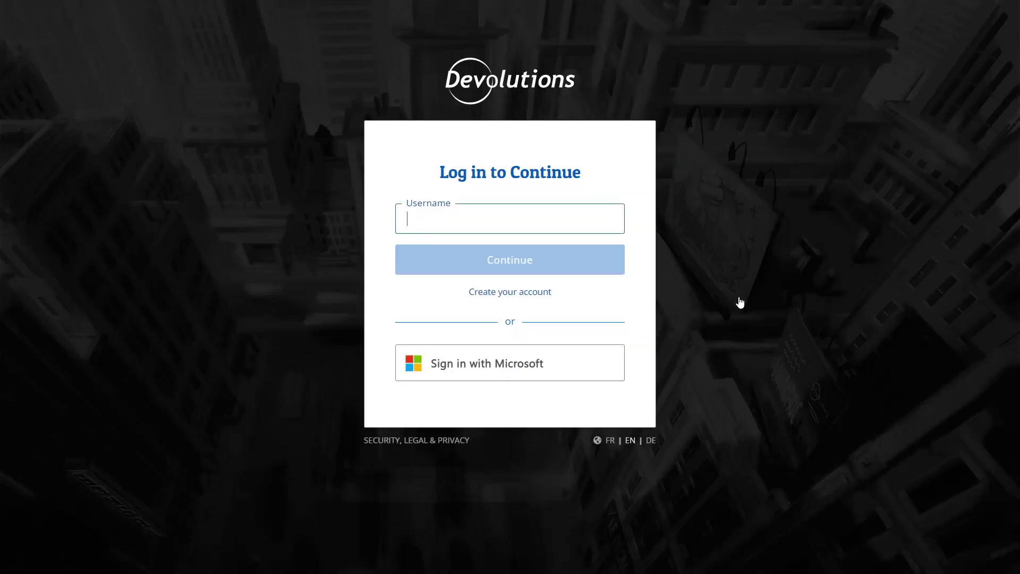
left_click(539, 372)
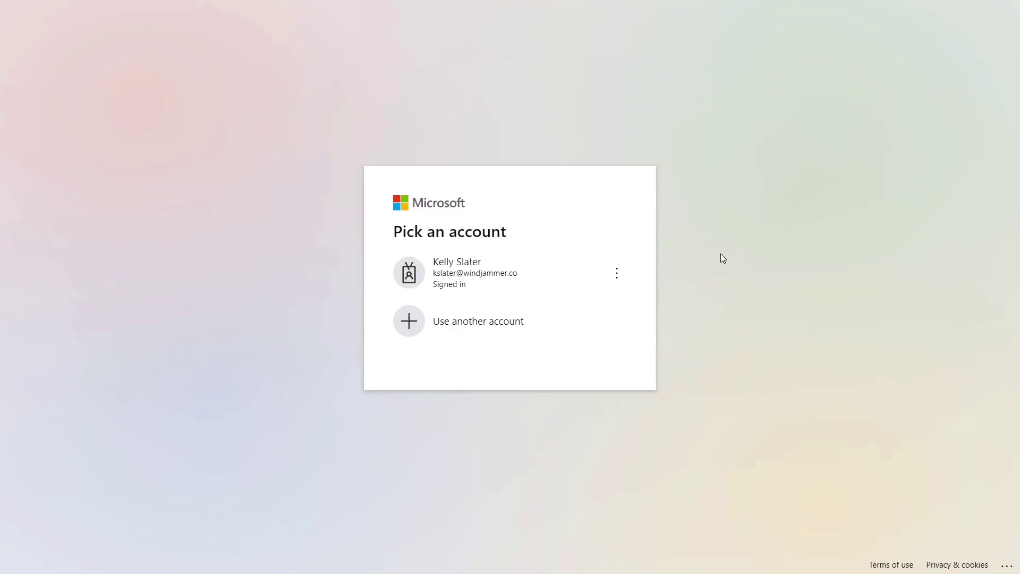
left_click(504, 284)
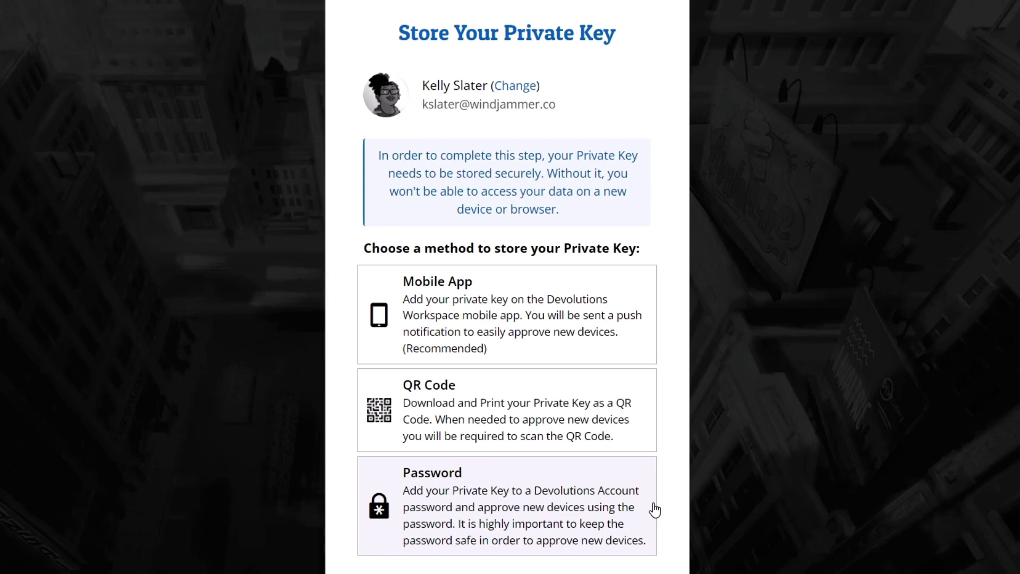
Choose Mobile App storage and add the account in the phone's Authenticator by scanning a QR code
left_click(628, 355)
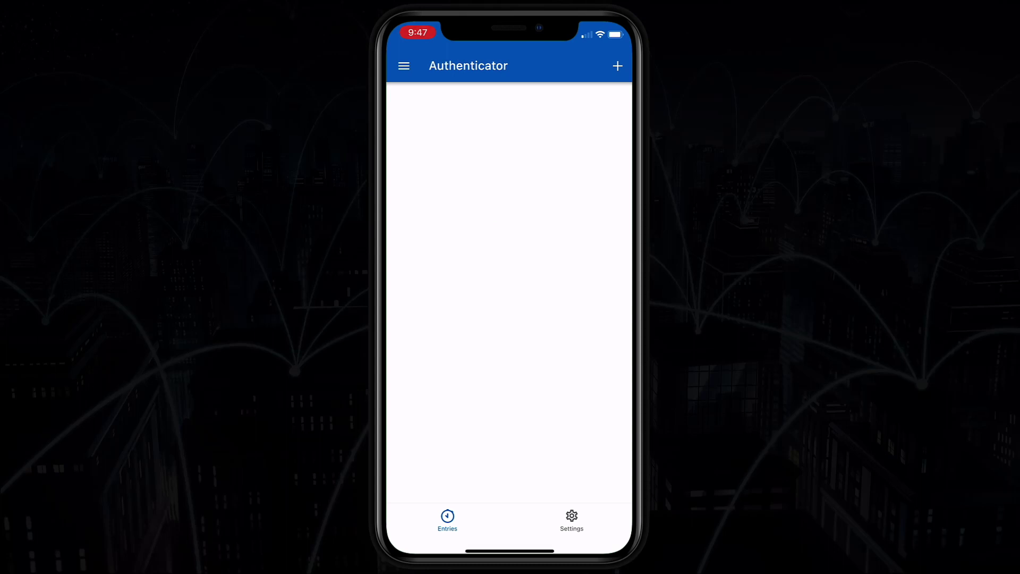
left_click(617, 66)
left_click(403, 502)
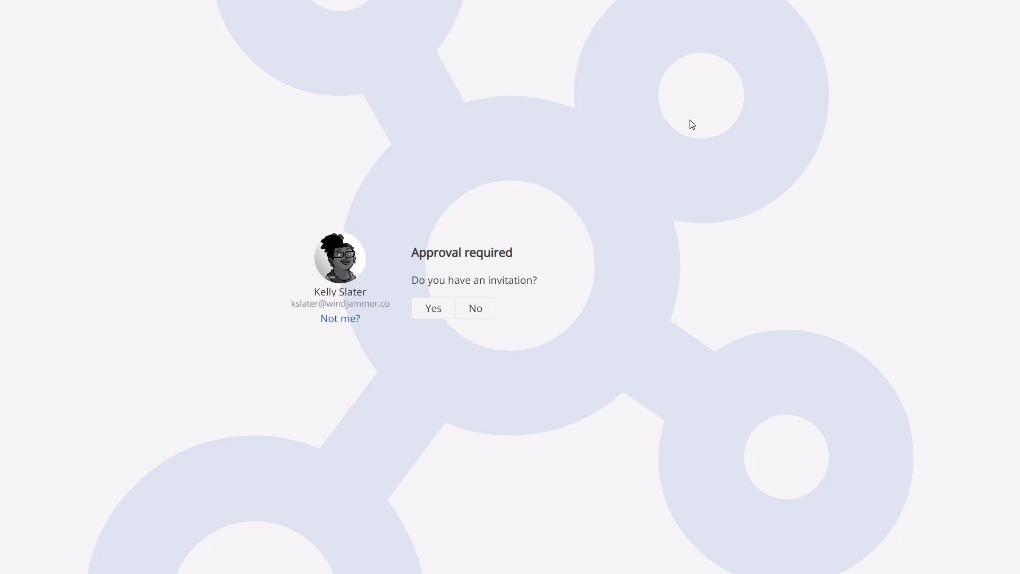
Confirm having an invitation, paste its ID and key from the email, and unlock the hub
left_click(433, 310)
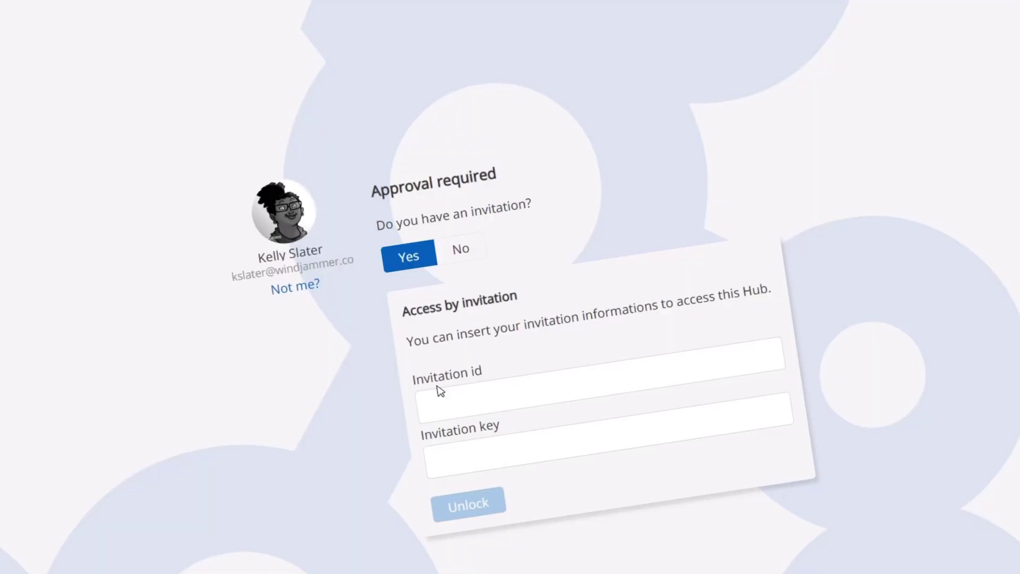
left_click_drag(785, 348, 566, 348)
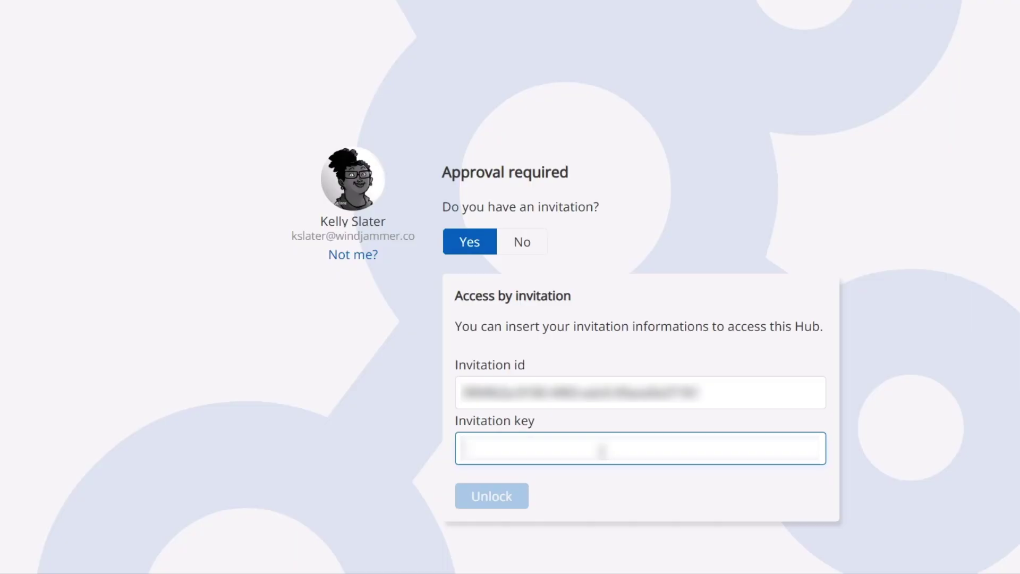
key("ctrl+v")
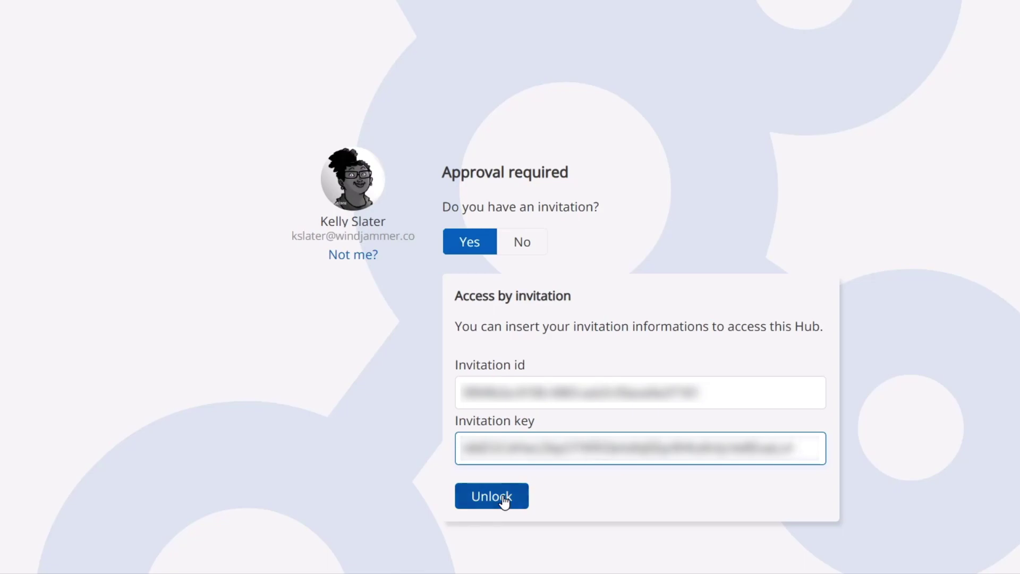
left_click(503, 497)
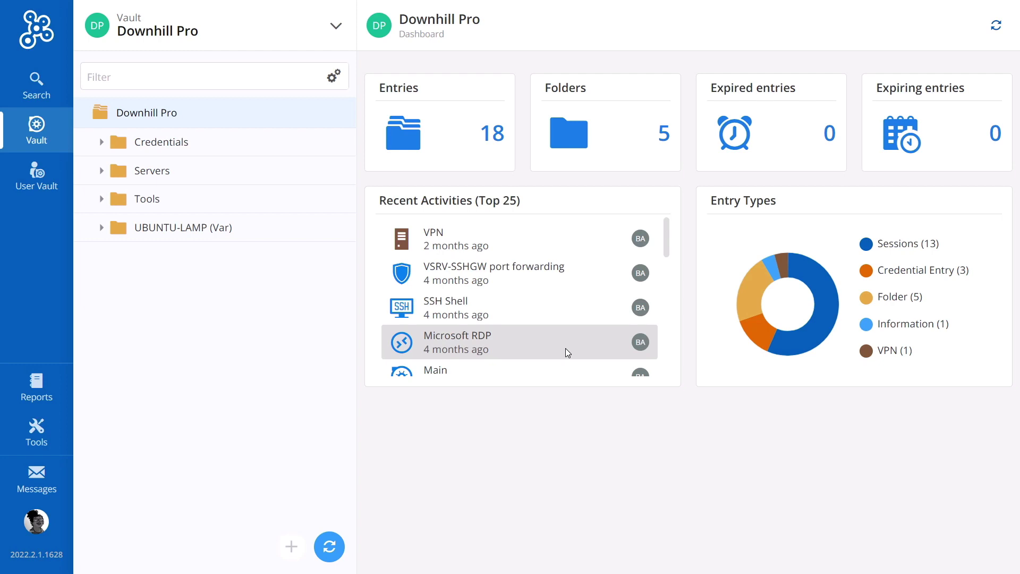
Switch through the Telemark and Windjammer Service Desk vaults, then open the personal User Vault
left_click(333, 39)
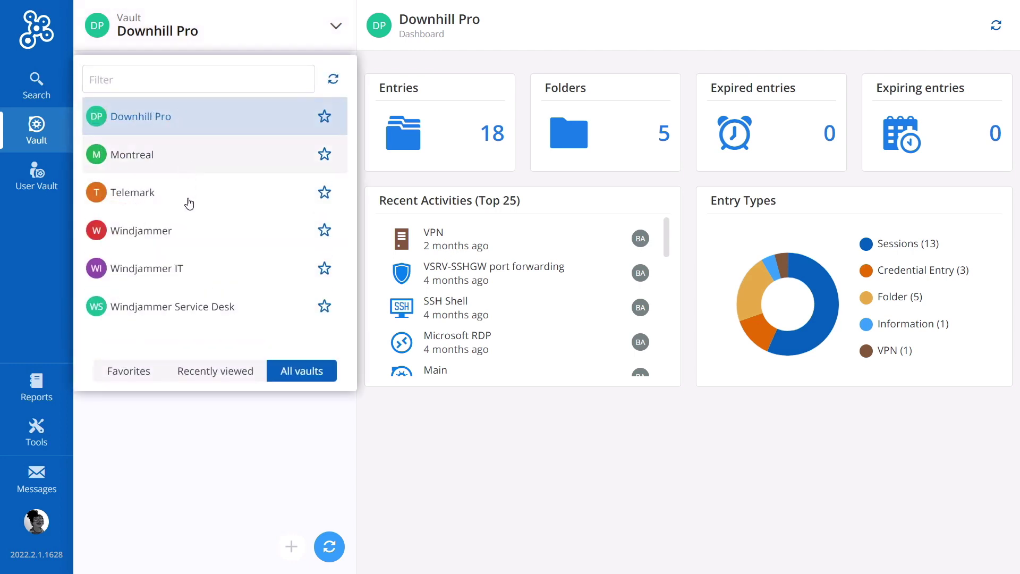
left_click(156, 198)
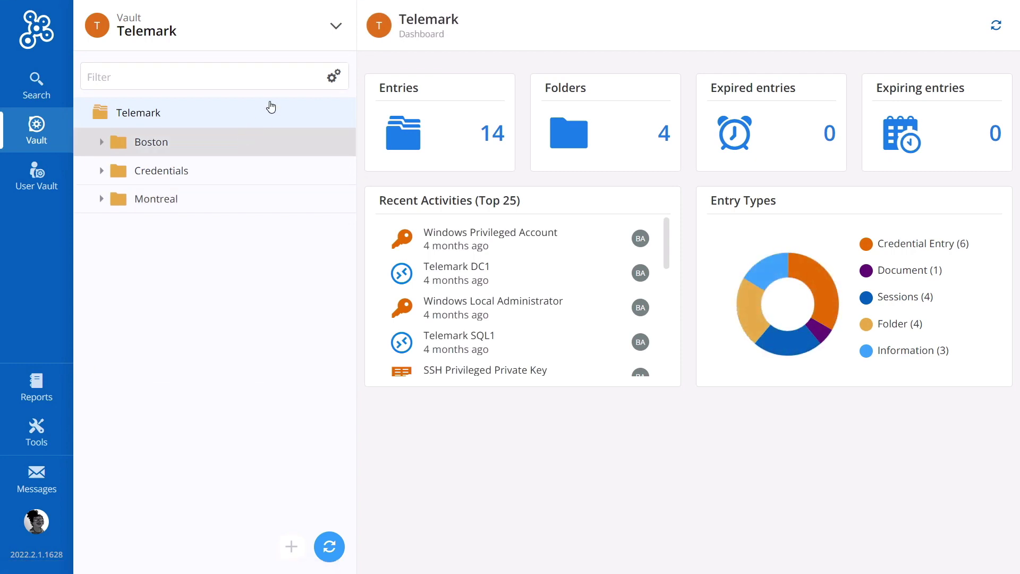
left_click(333, 29)
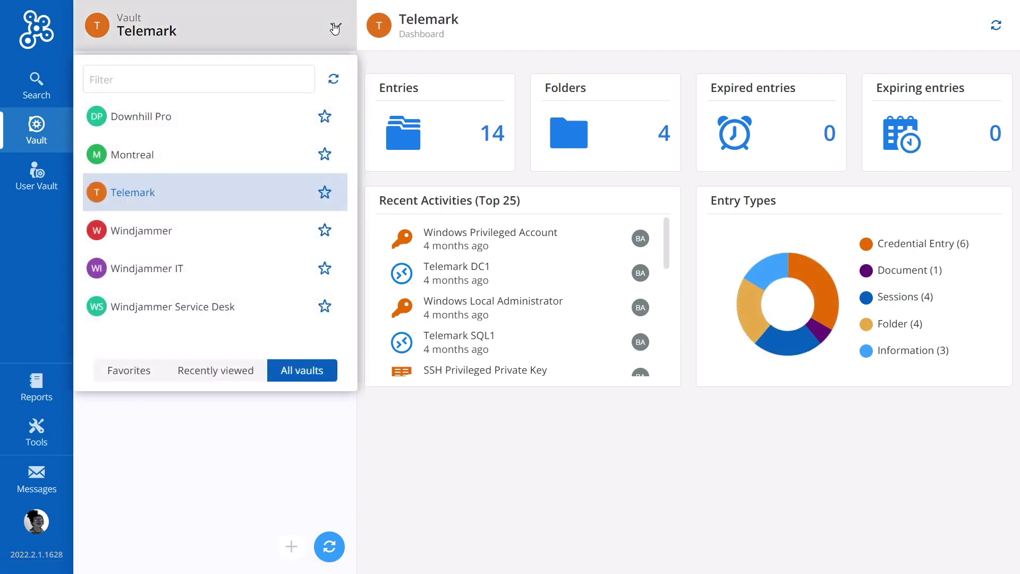
left_click(163, 302)
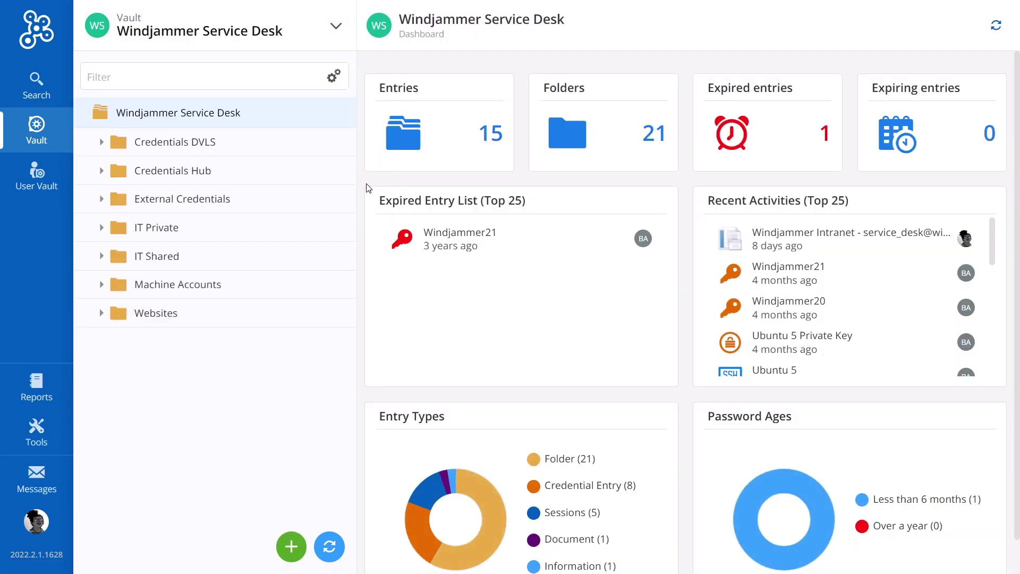
left_click(34, 179)
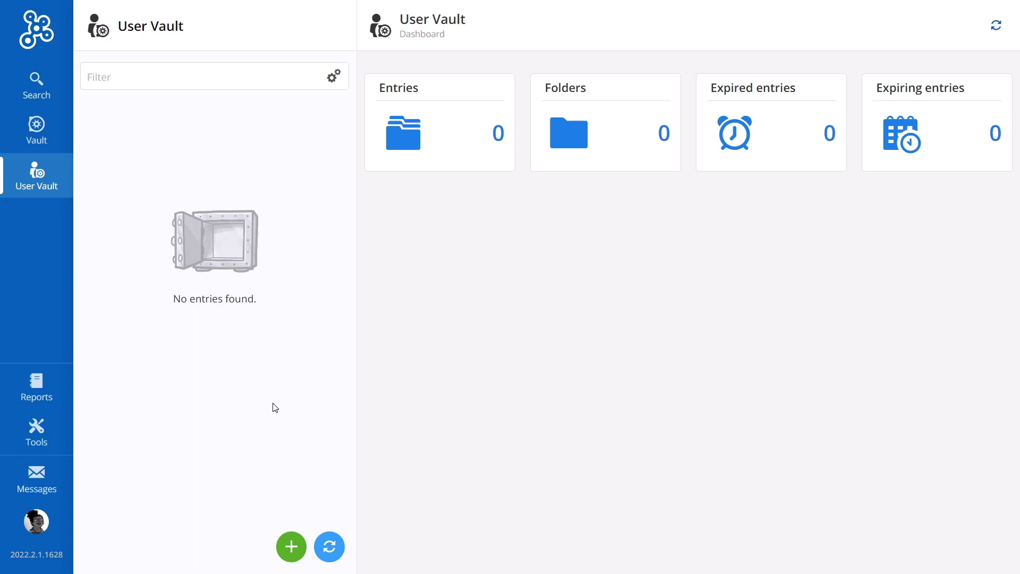
Create a new Alarm Code entry named 'Door Code' and open its alarm codes section
left_click(291, 547)
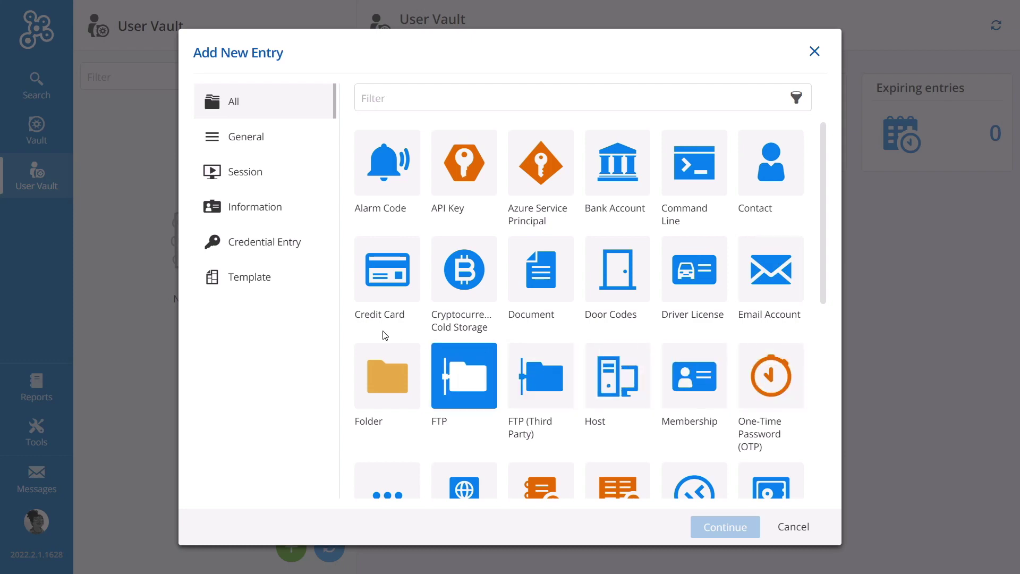
left_click(377, 186)
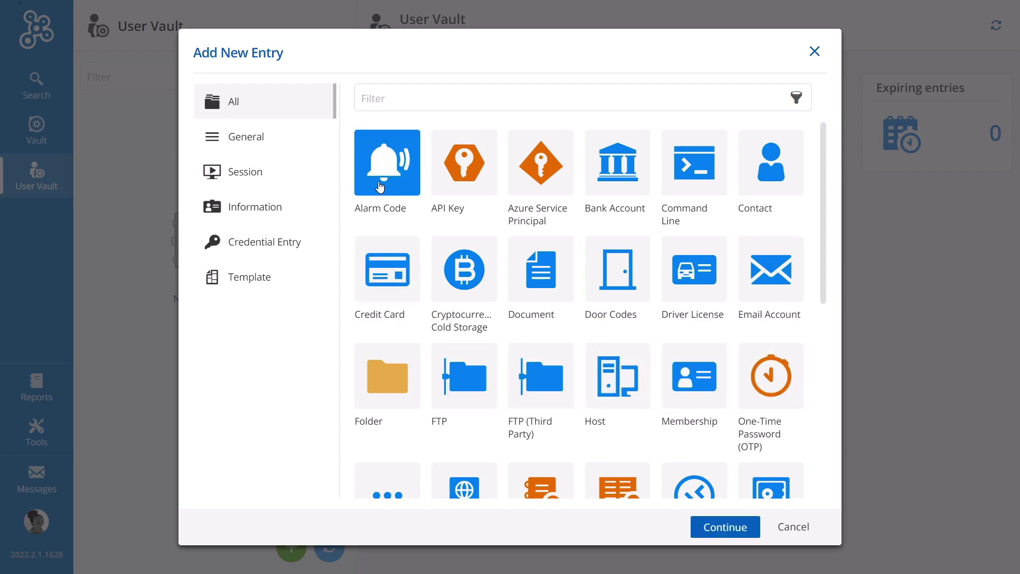
left_click(723, 536)
type("Door Code")
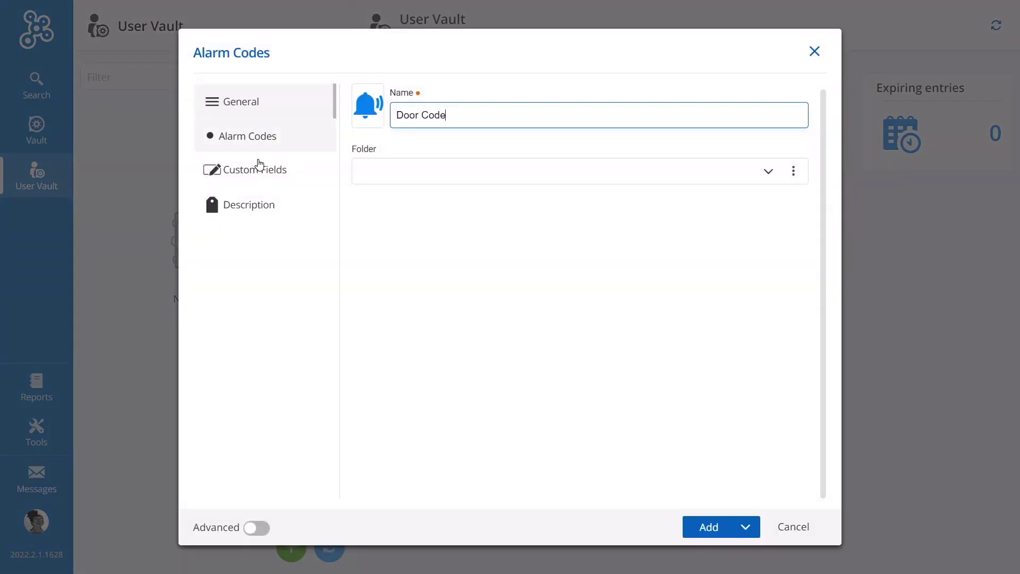
left_click(244, 144)
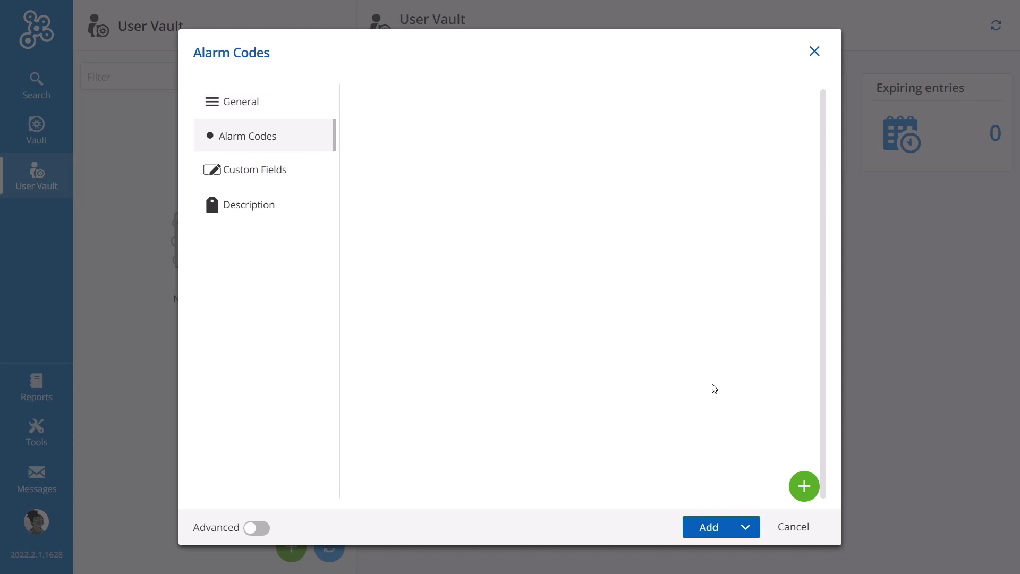
Add an alarm-code row with the employee's name, alarm code and employee code, then save the entry
left_click(804, 486)
left_click(498, 137)
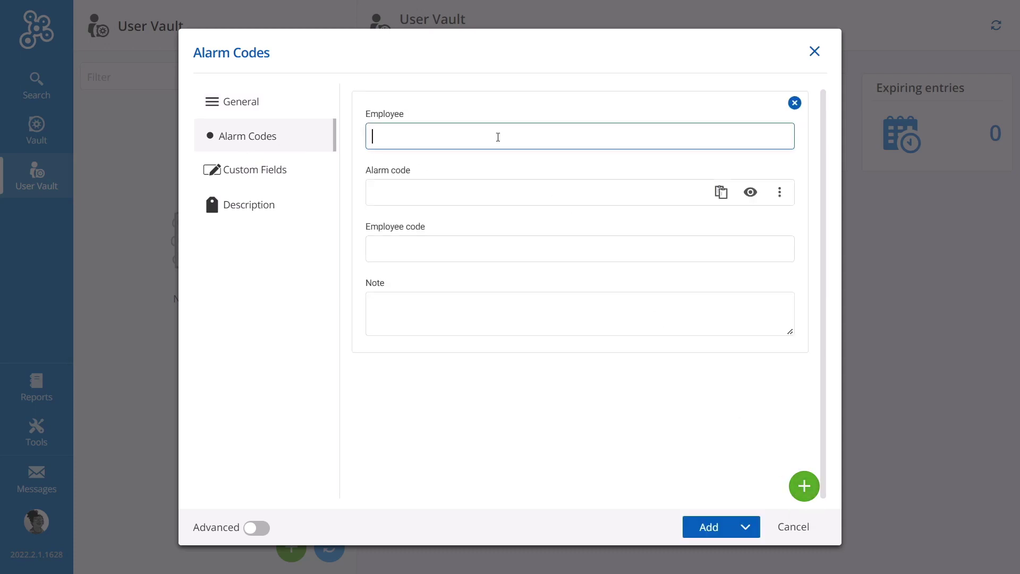
type("Kelly")
key("Tab")
type("123456")
key("Tab")
type("00014")
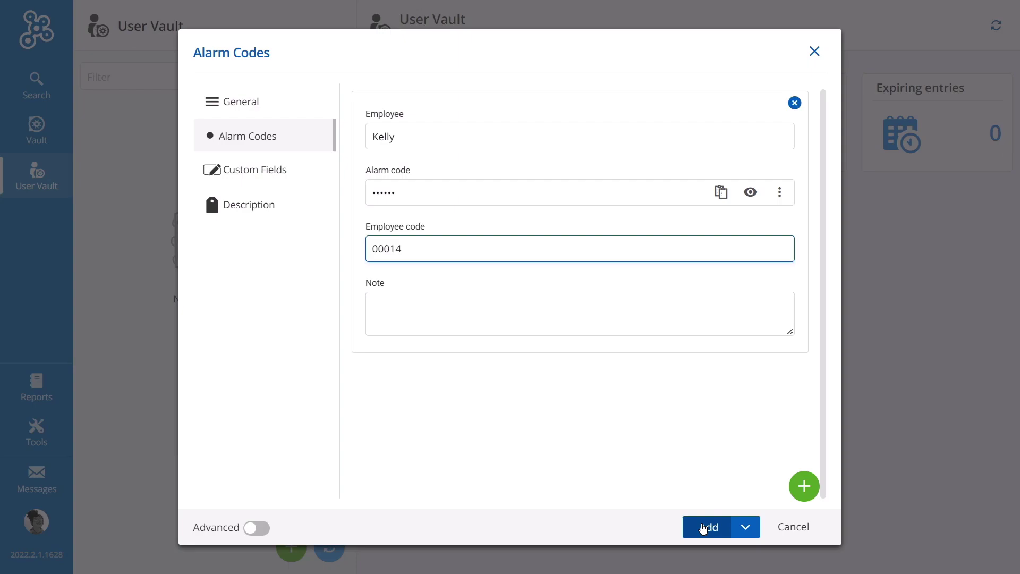
left_click(703, 528)
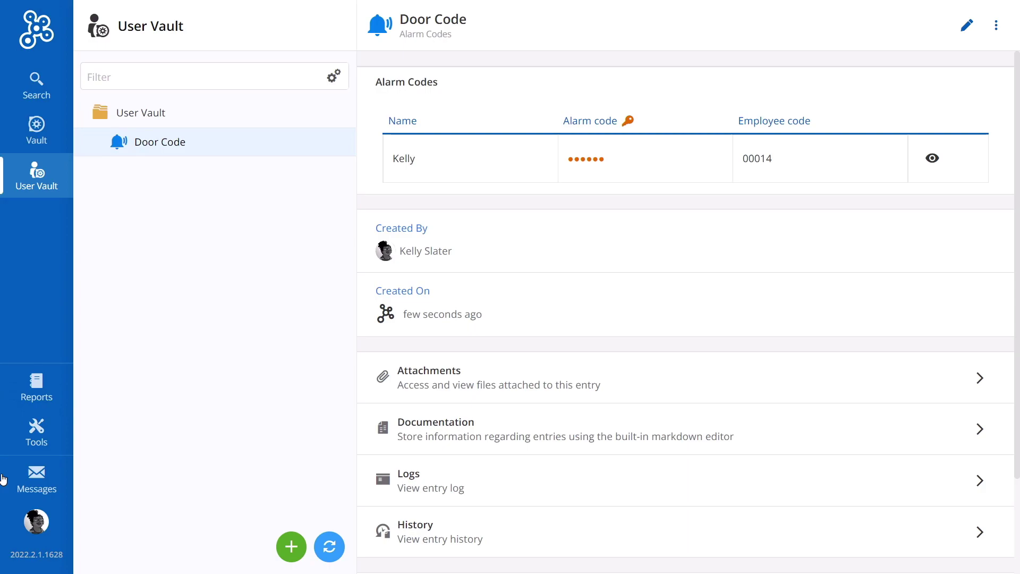
Install the Devolutions Web Login extension for Chrome from the Password Hub tools page
left_click(42, 442)
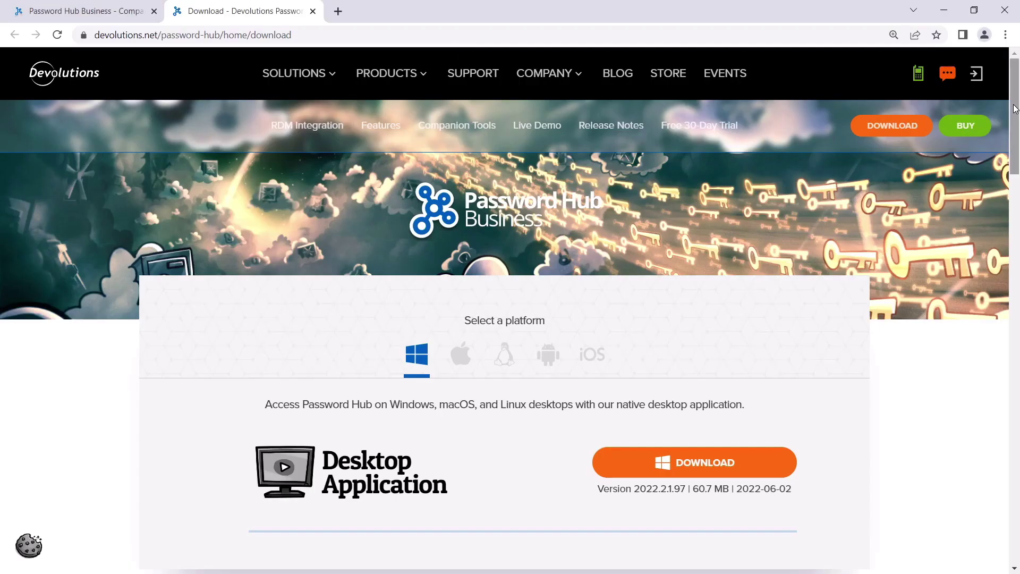
left_click_drag(1015, 109, 993, 234)
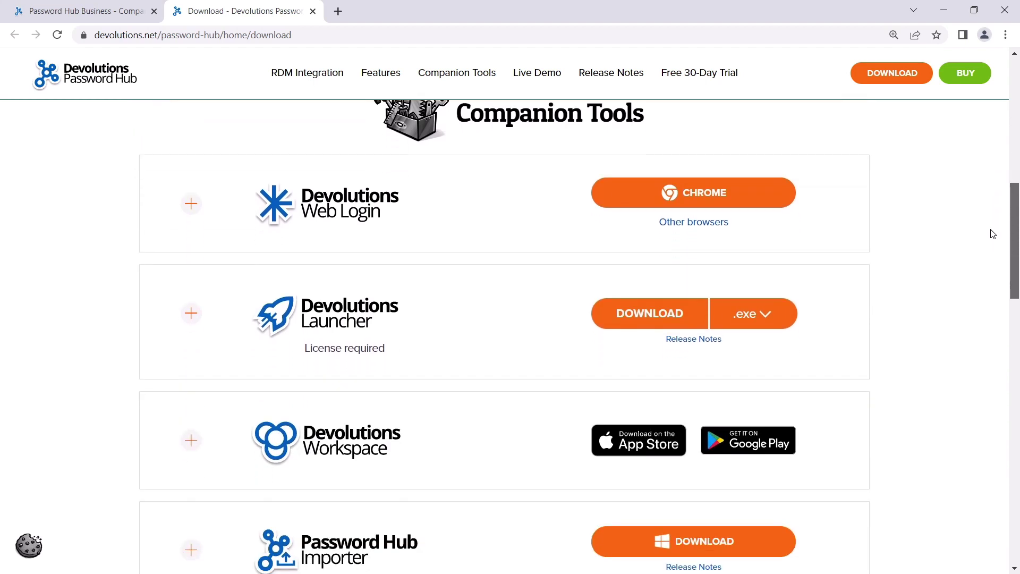
left_click(704, 200)
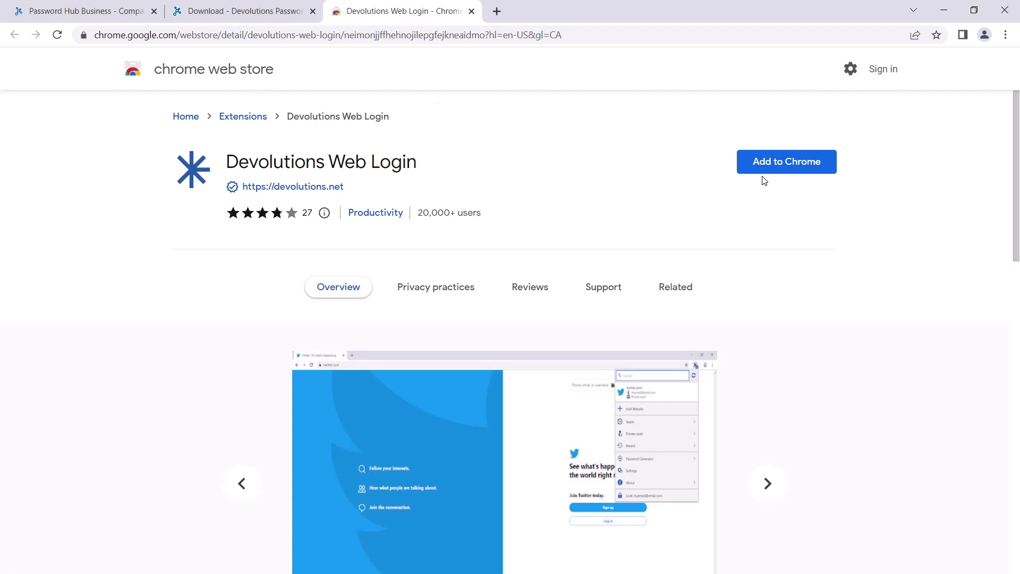
left_click(786, 161)
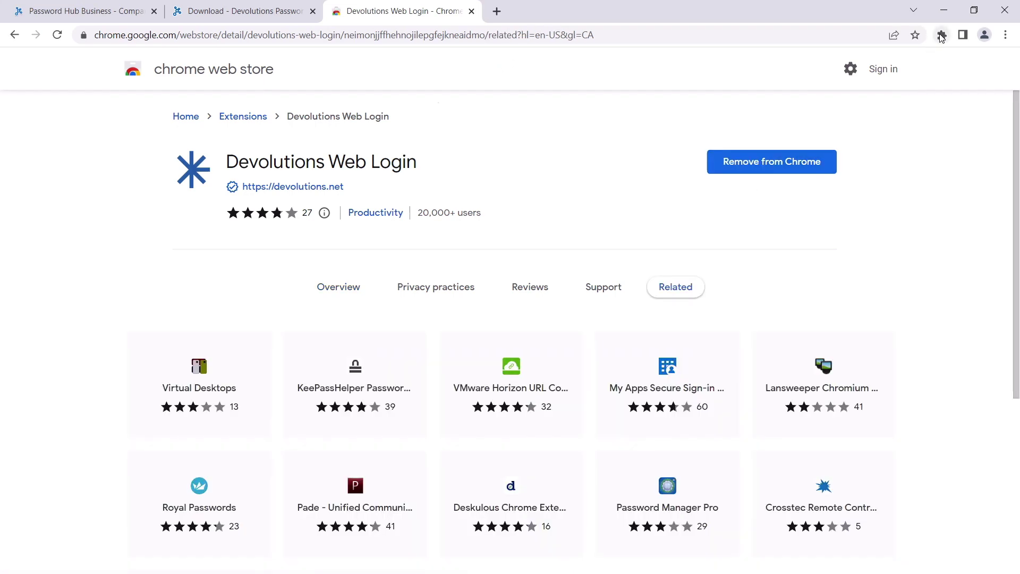
left_click(942, 34)
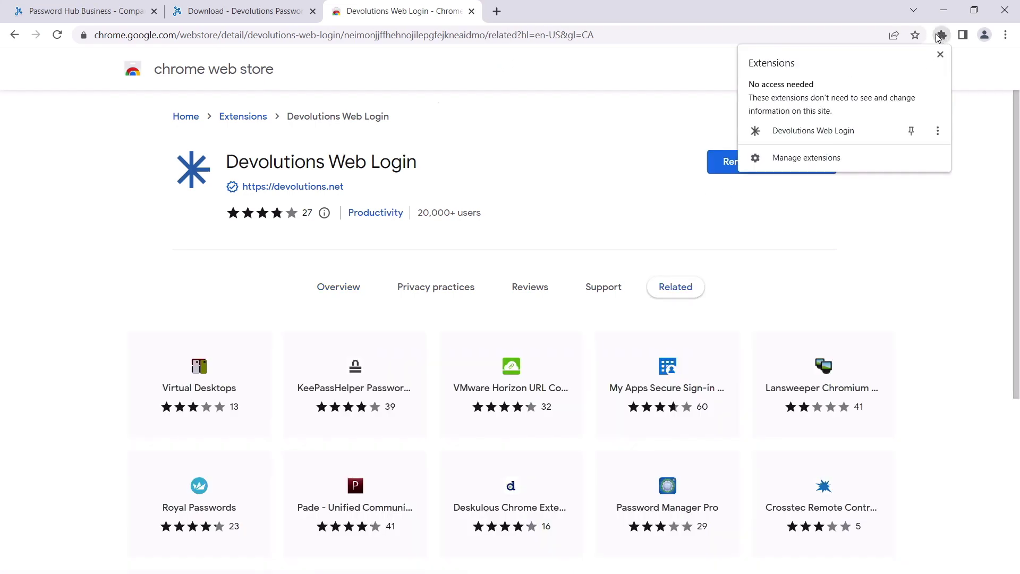
Pin Devolutions Web Login to the toolbar and close the Web Store and download tabs
left_click(911, 130)
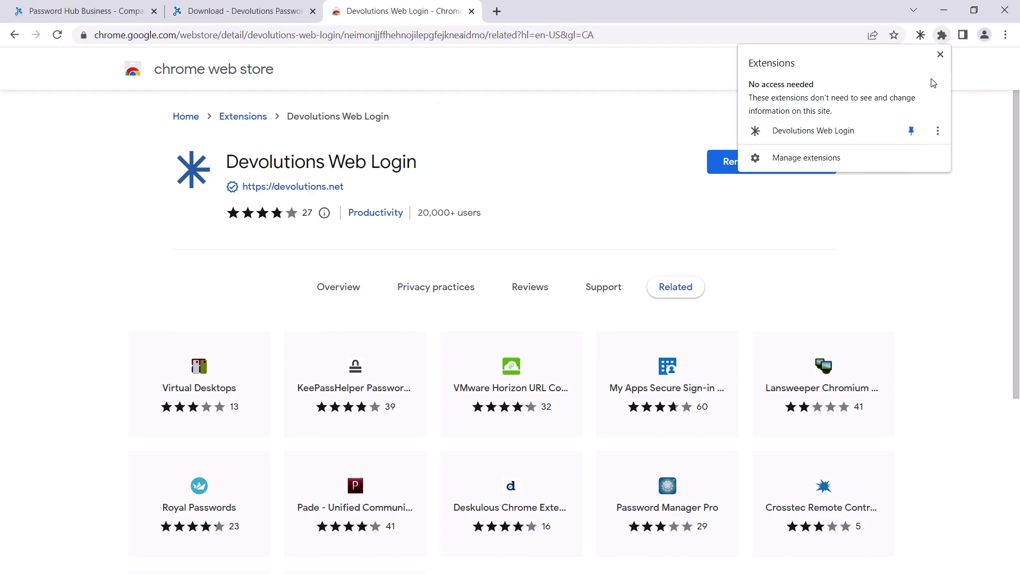
left_click(940, 55)
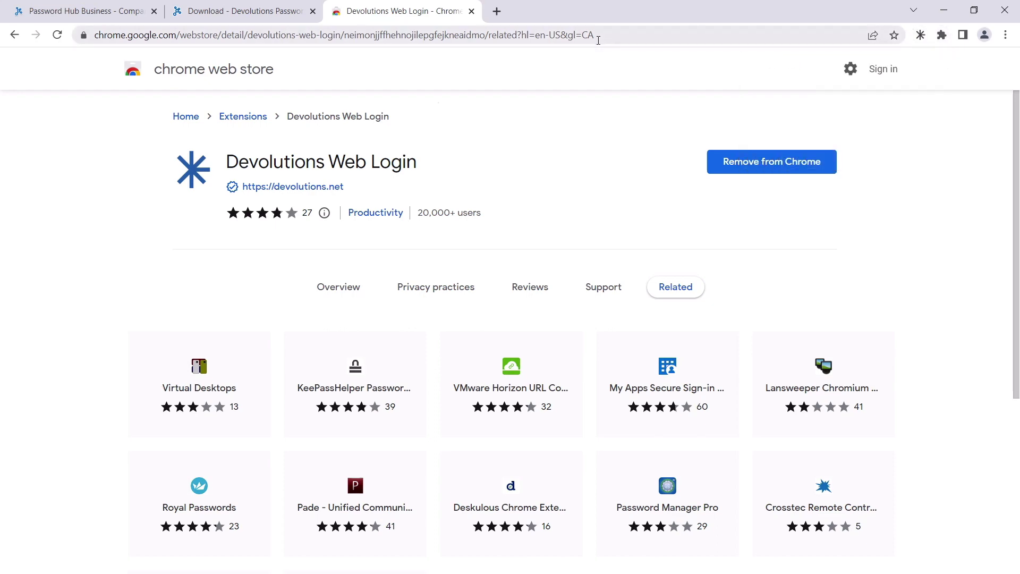
left_click(471, 11)
left_click(313, 12)
left_click(920, 35)
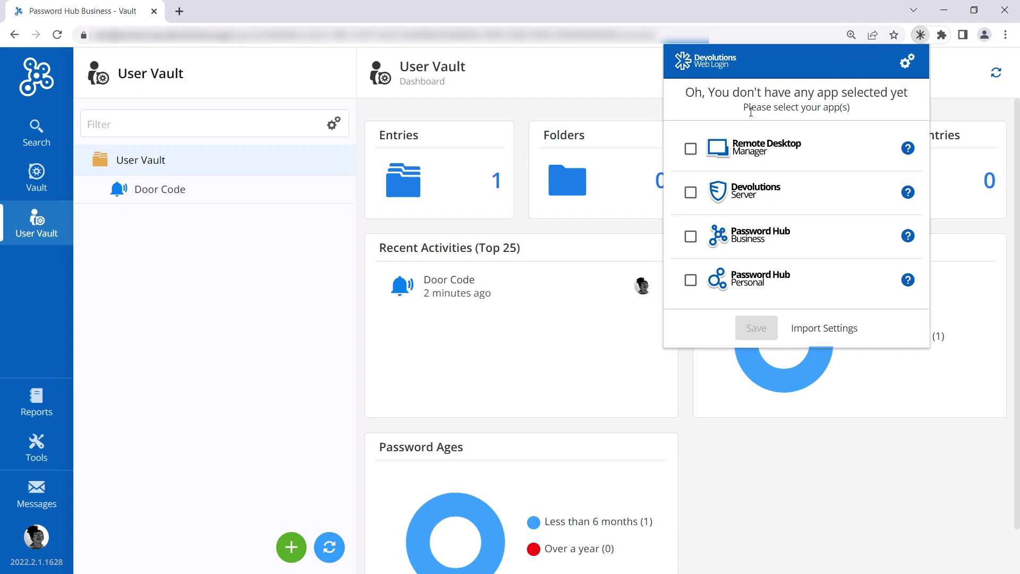
Select Password Hub Business as the app Web Login connects to
left_click(691, 237)
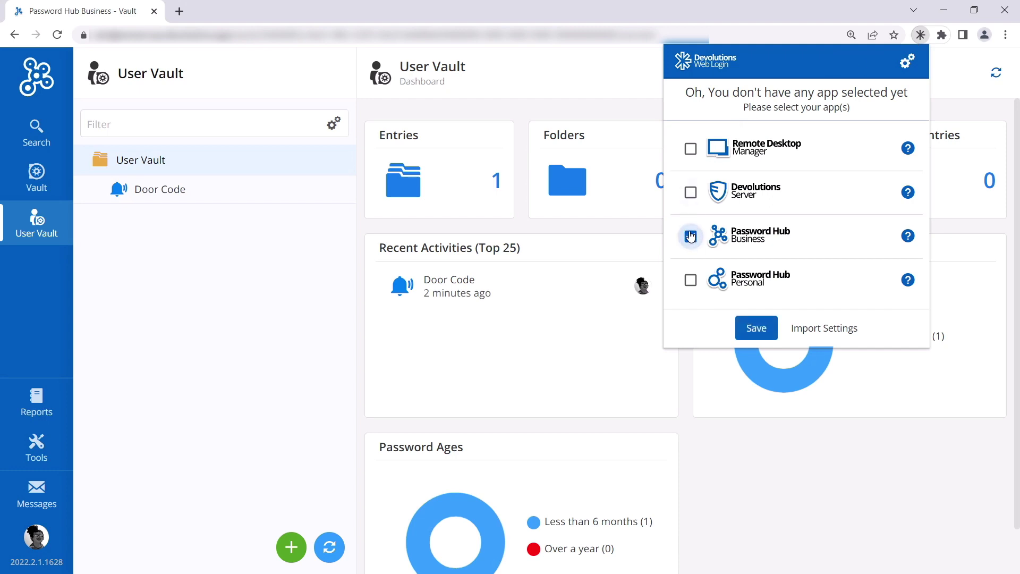
left_click(755, 327)
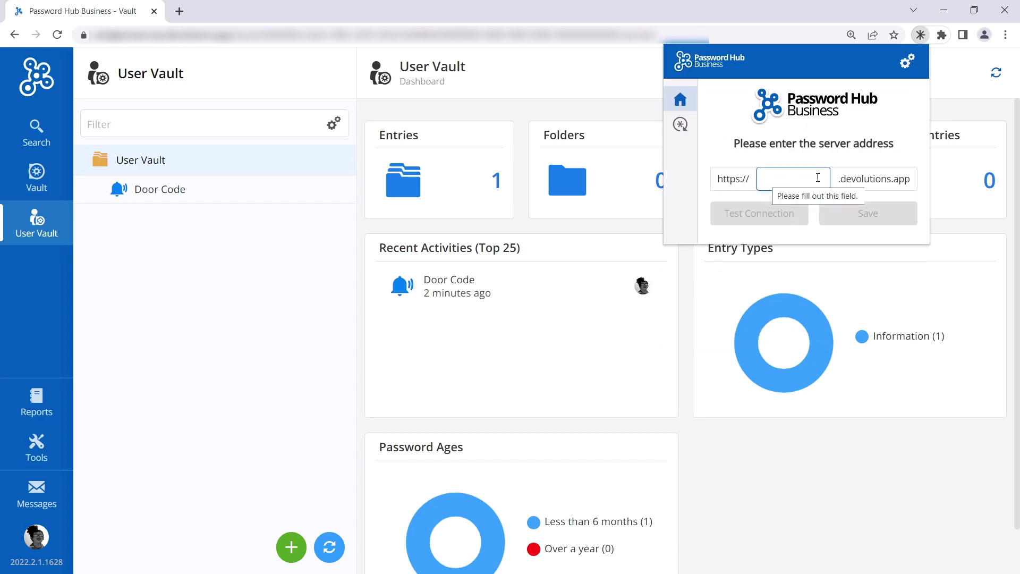
left_click(736, 35)
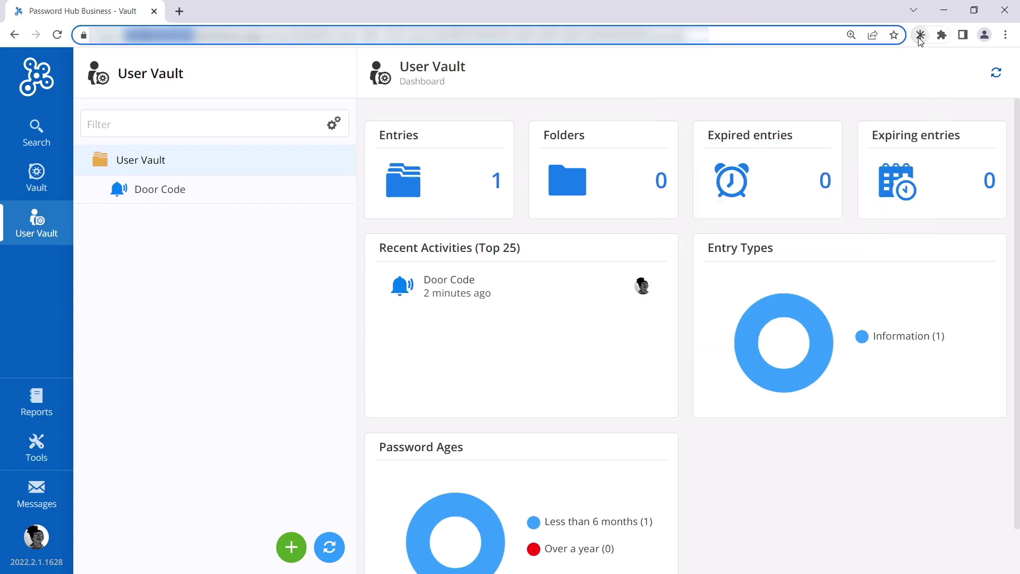
Paste the server address, test the connection, save it, and log in
left_click(920, 35)
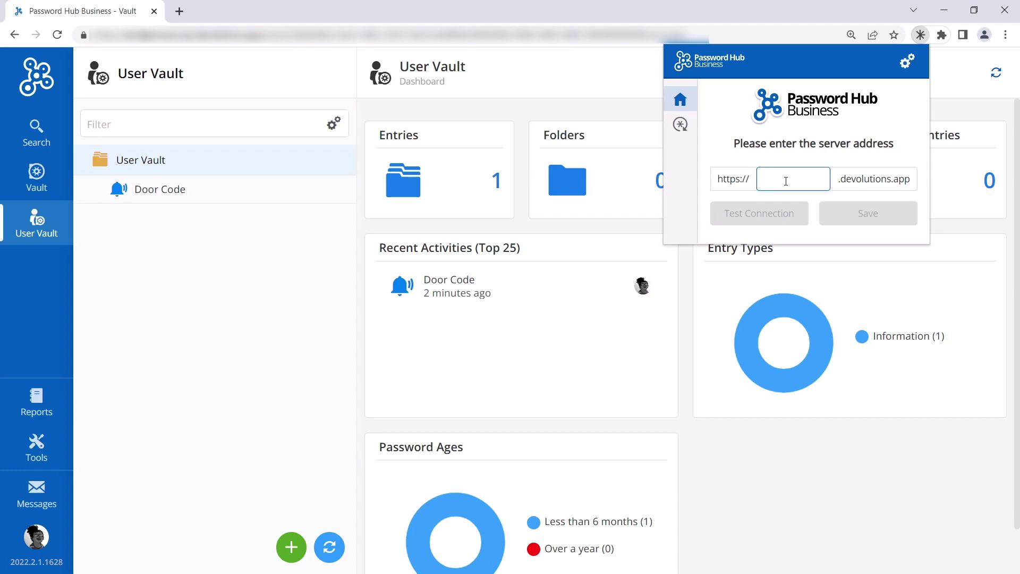
key("ctrl+v")
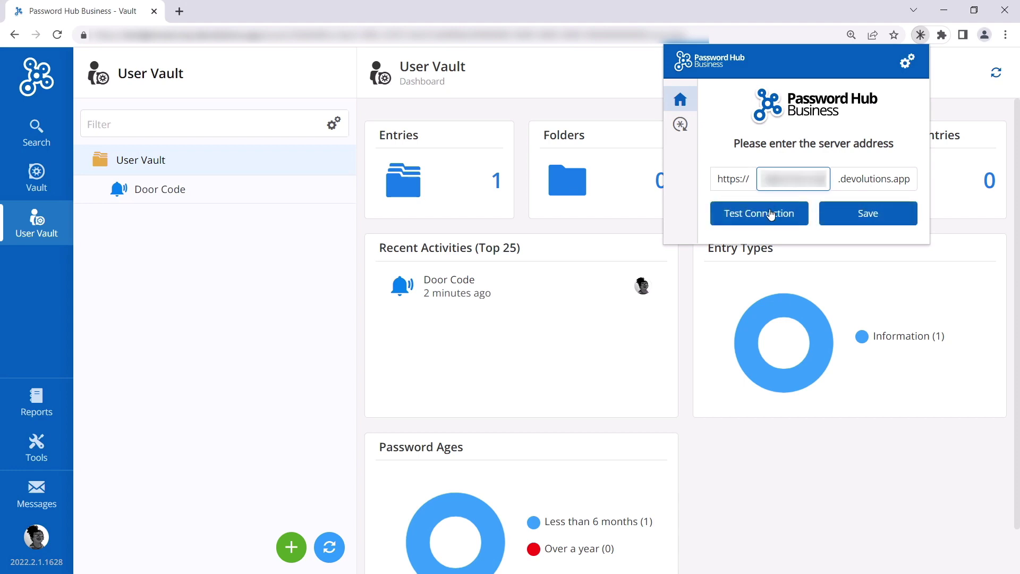
left_click(776, 217)
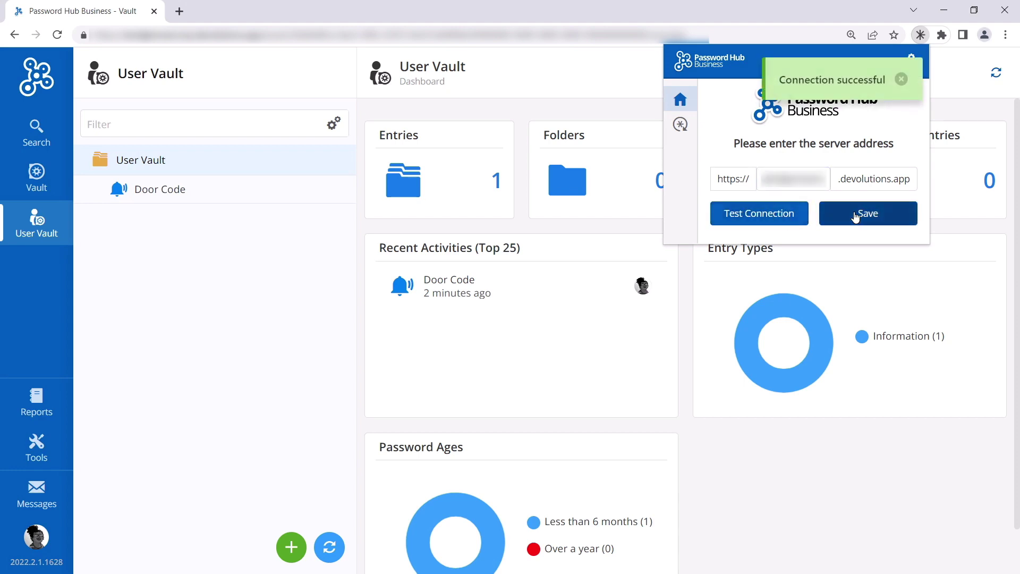
left_click(834, 217)
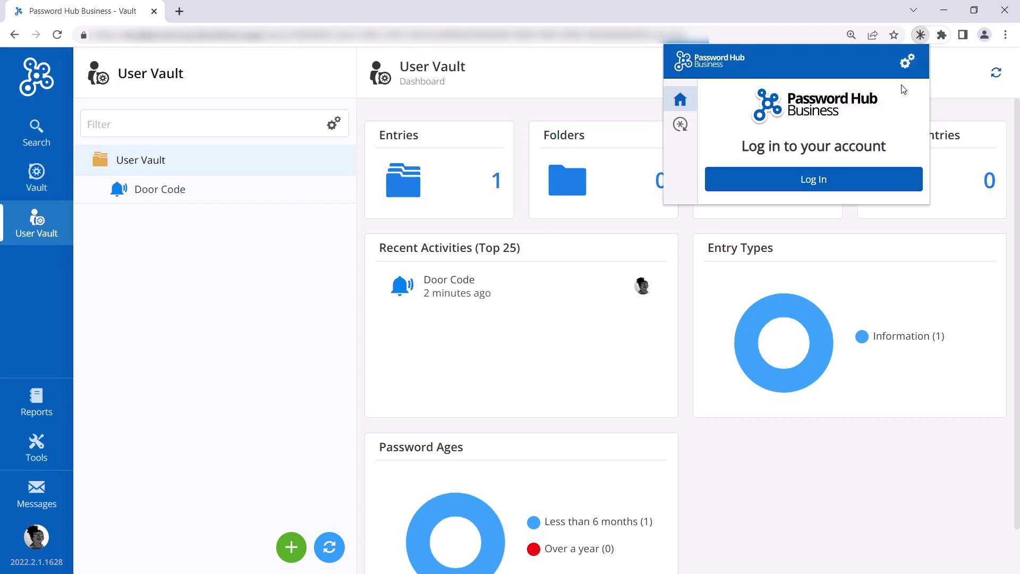
left_click(811, 182)
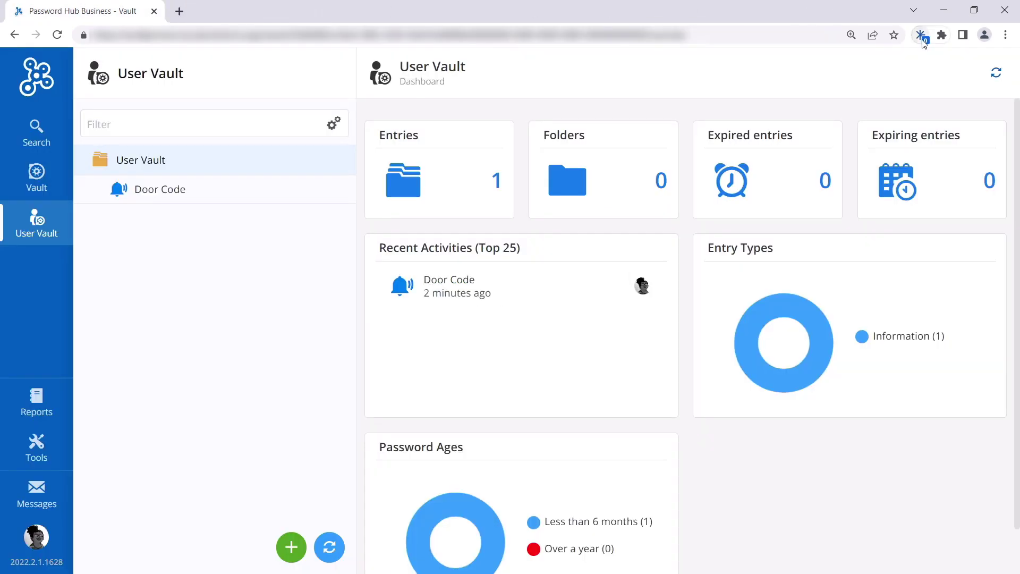
Select all six vaults for syncing in the Web Login extension
left_click(922, 35)
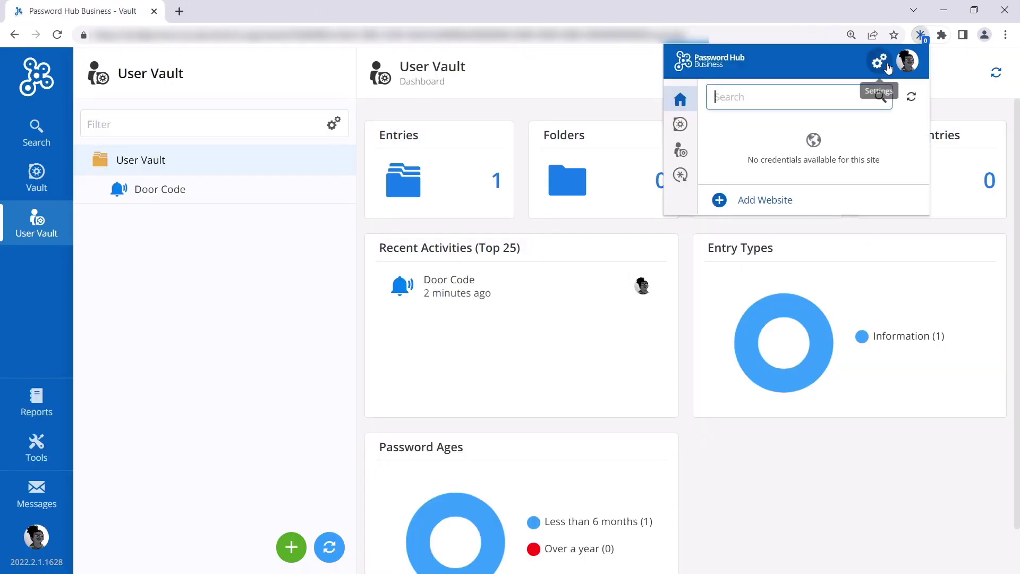
left_click(681, 126)
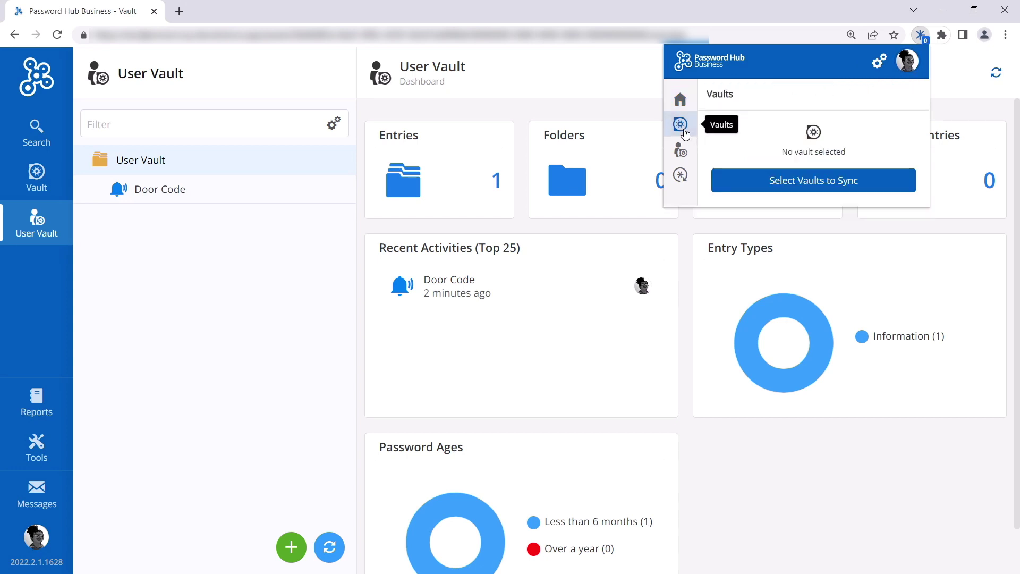
left_click(771, 180)
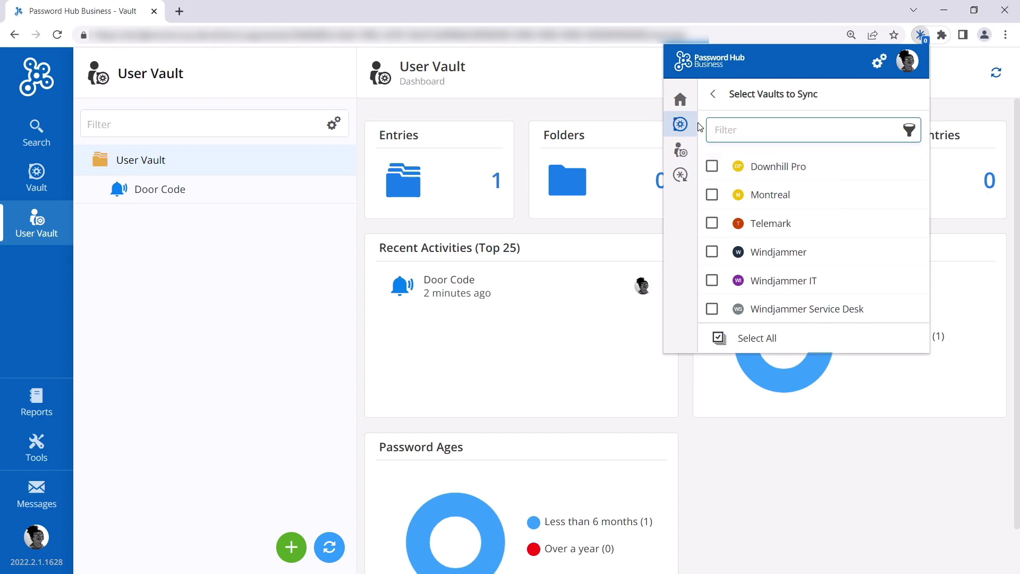
left_click(717, 340)
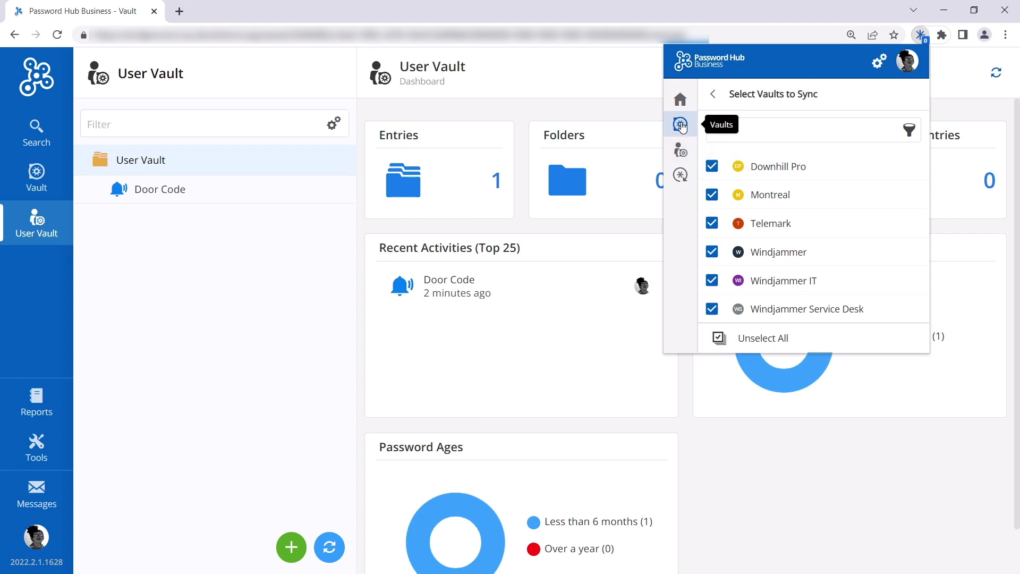
Search the synced credentials for 'intra' and close the extension panel
left_click(681, 100)
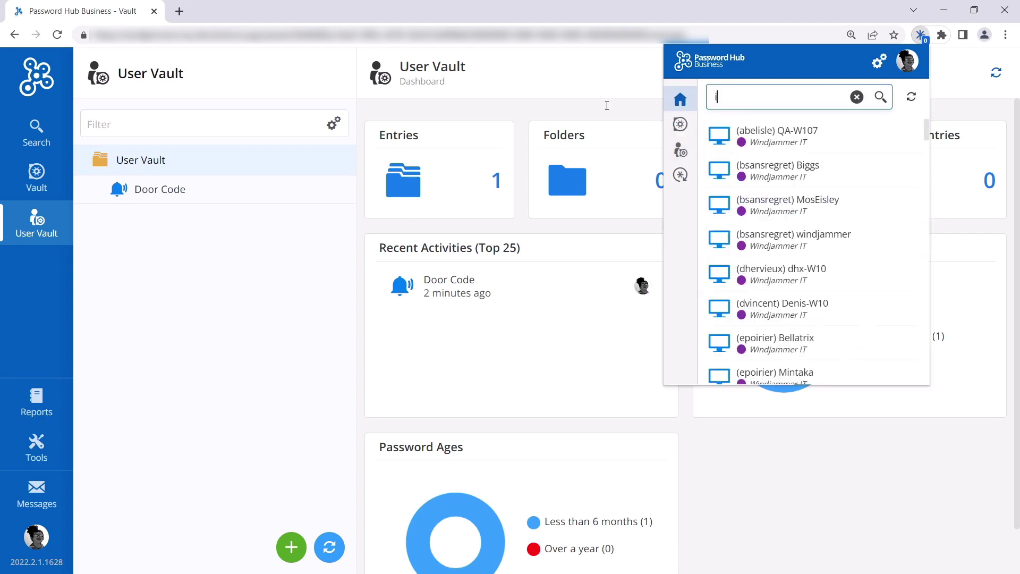
type("intranet")
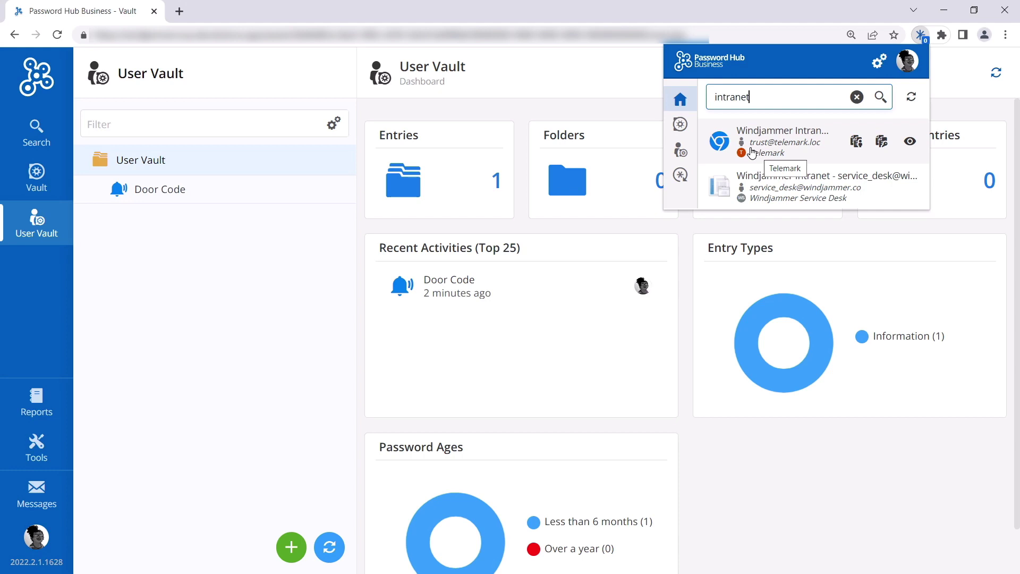
left_click(923, 37)
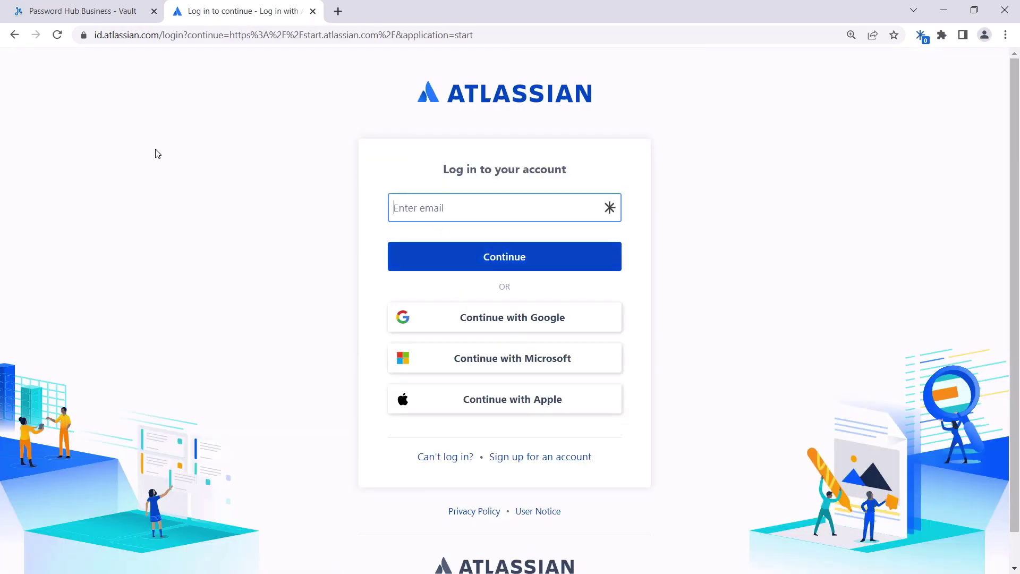
Sign in to Atlassian with the pasted account e-mail and password
key("ctrl+v")
left_click(485, 259)
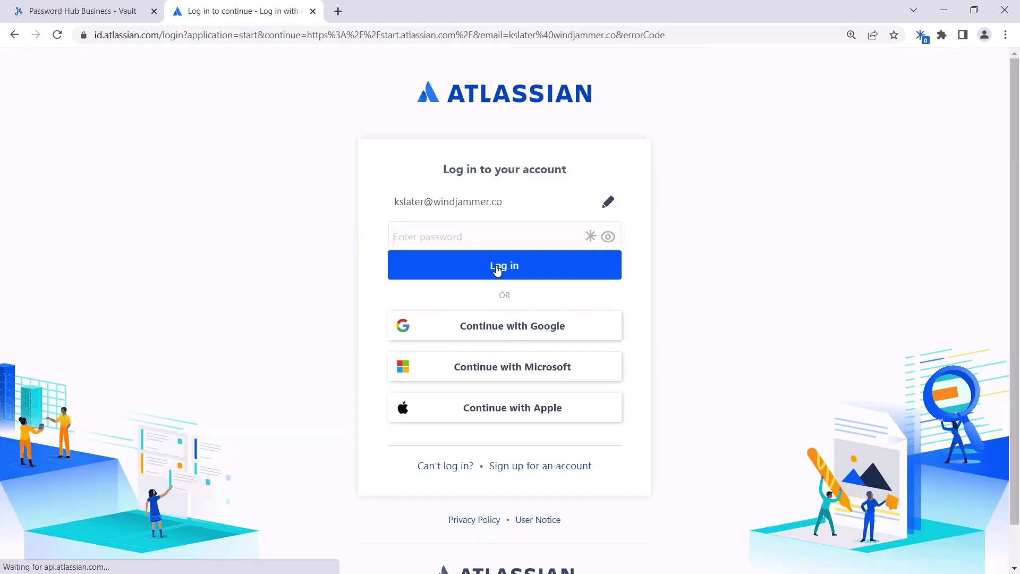
left_click(485, 234)
key("ctrl+v")
left_click(489, 297)
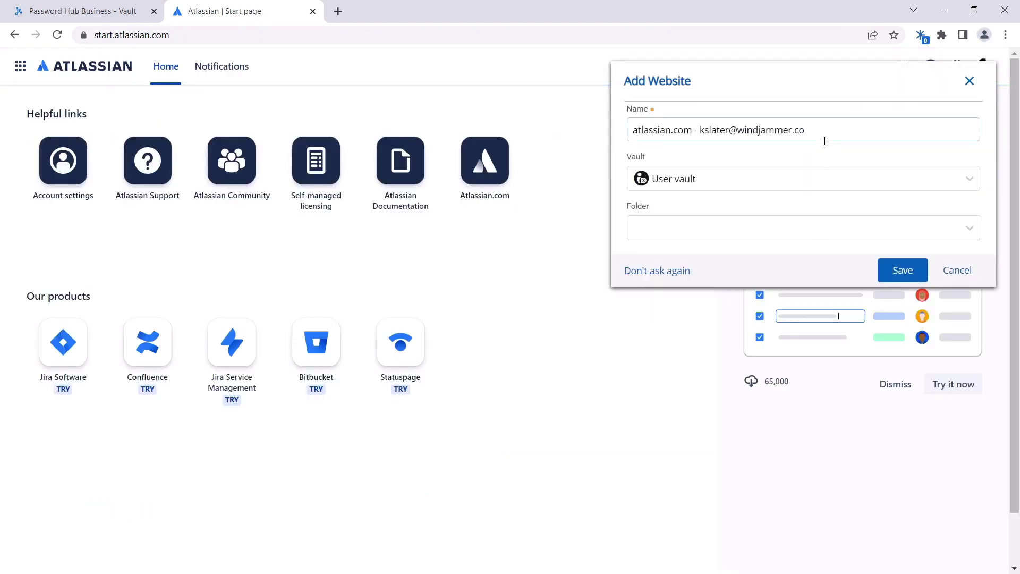
Save the Atlassian credential to the User vault, then refresh Password Hub and open the new entry
left_click(927, 181)
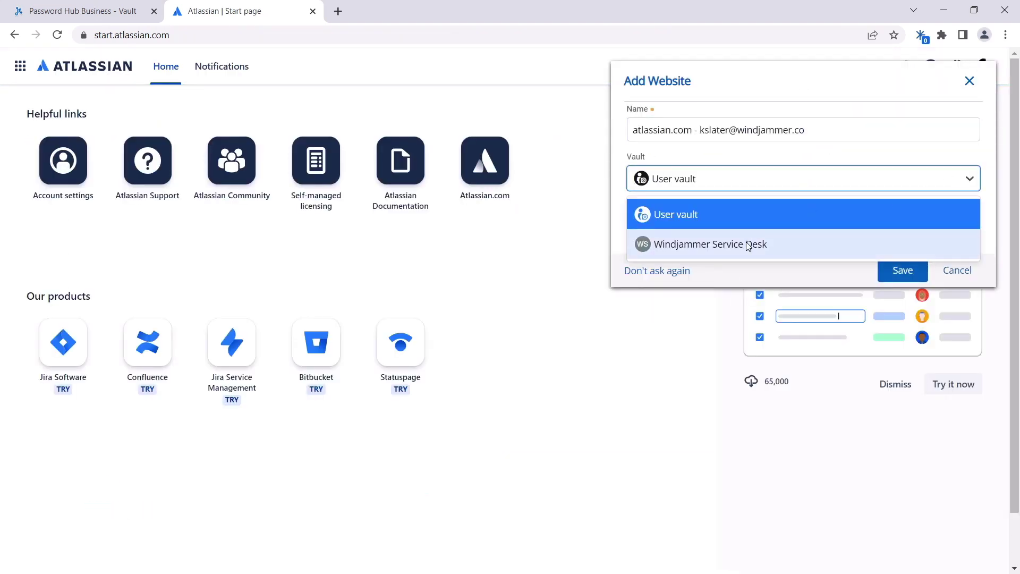
left_click(737, 222)
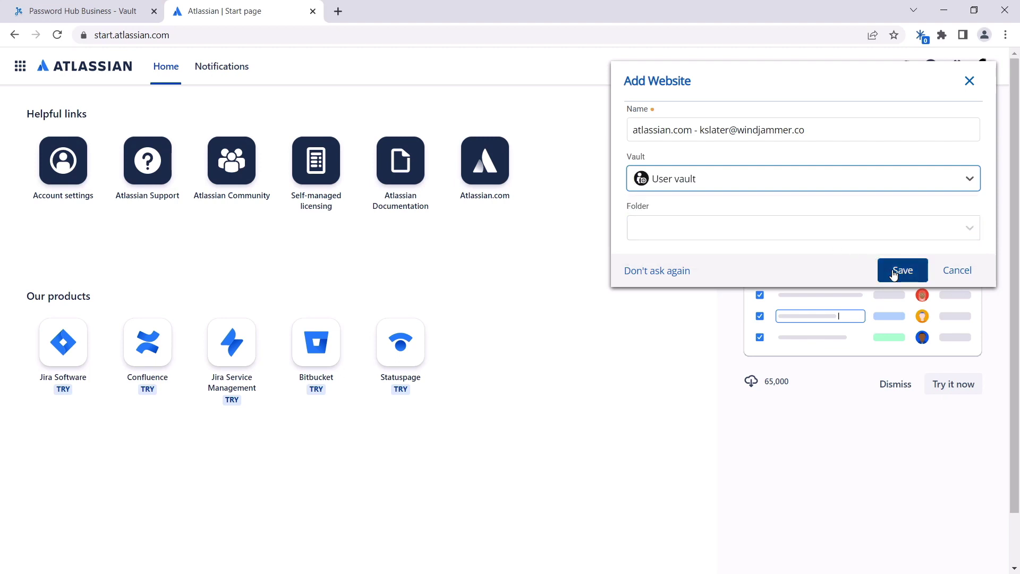
left_click(894, 272)
key("ctrl+1")
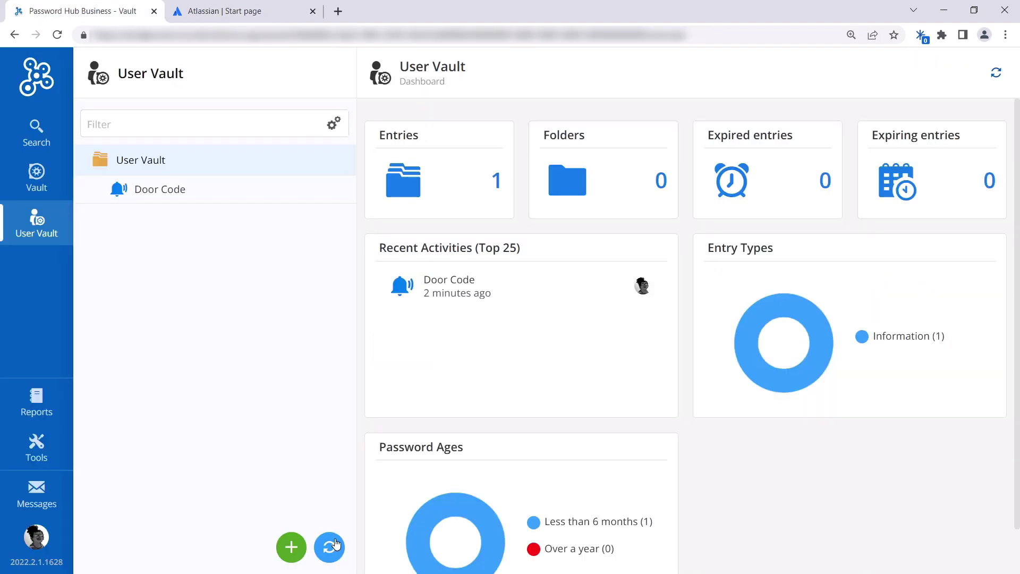
left_click(335, 543)
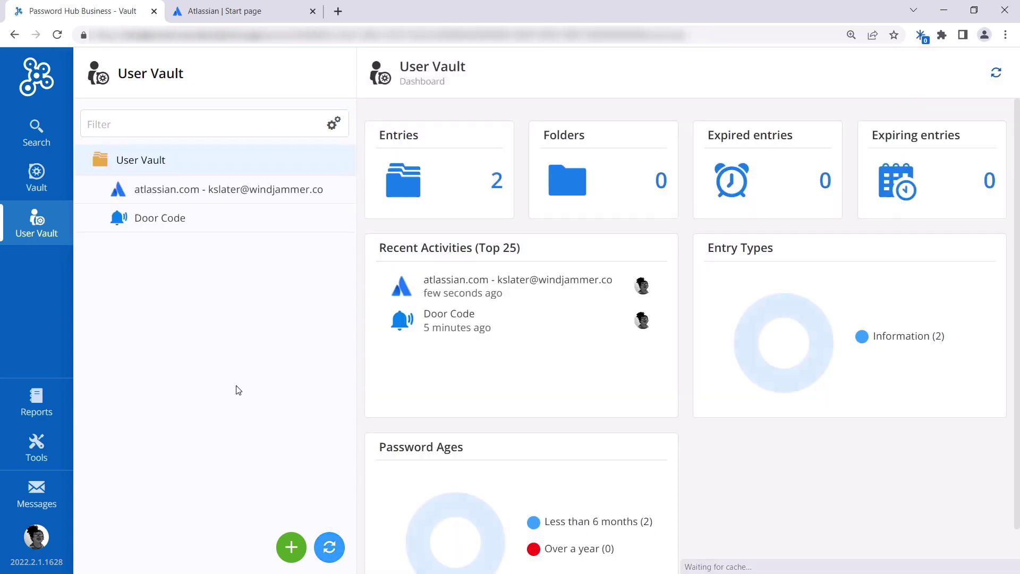
left_click(173, 196)
On the Atlassian login tab, bring up the saved credentials matching the page and check the extension panel
key("ctrl+2")
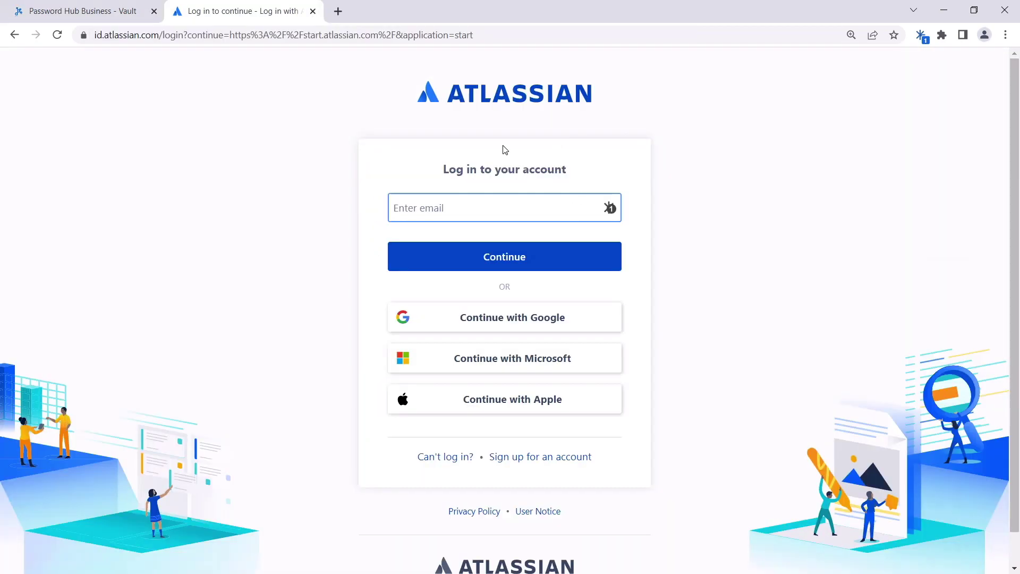
left_click(277, 111)
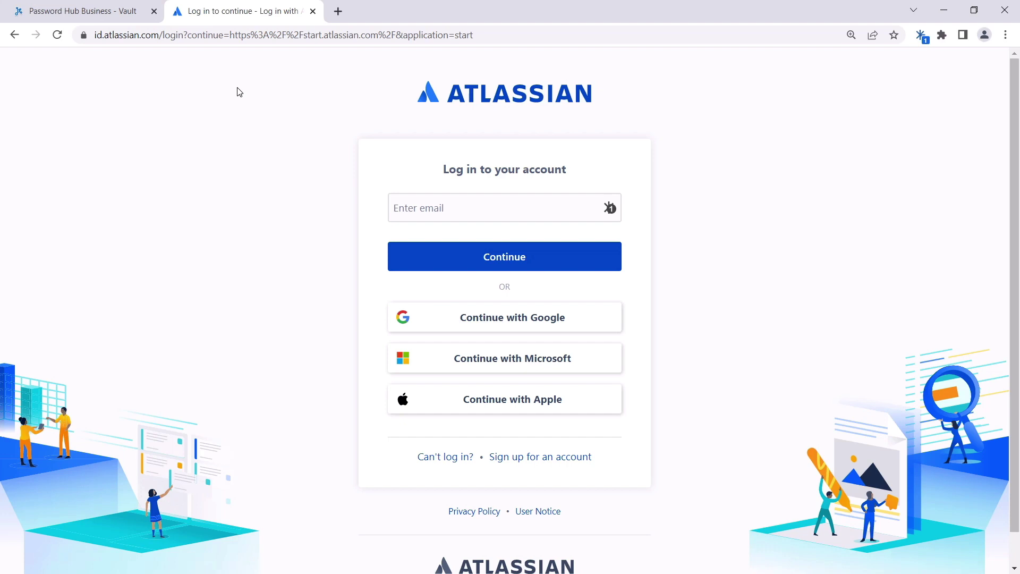
left_click(610, 208)
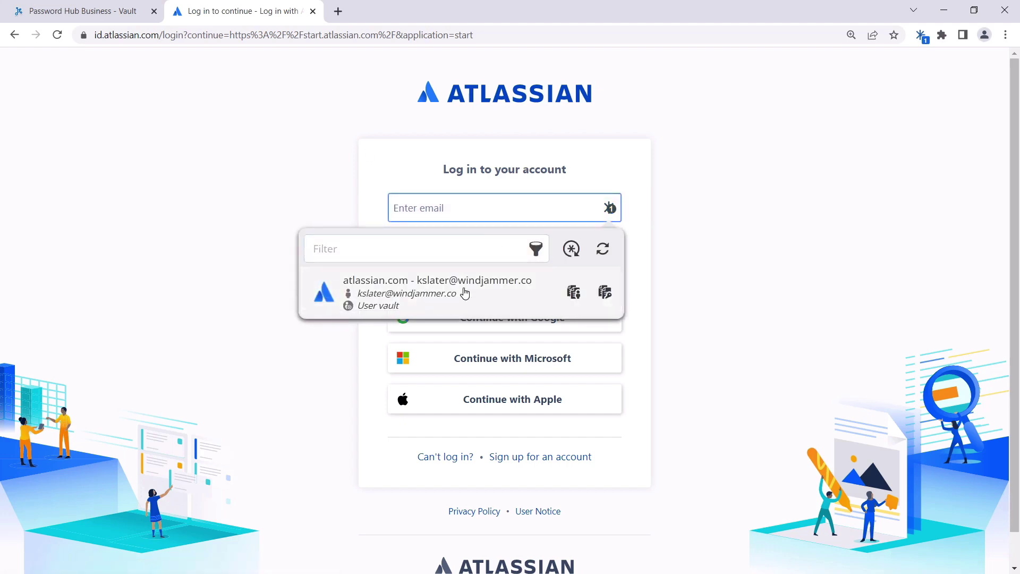
left_click(922, 35)
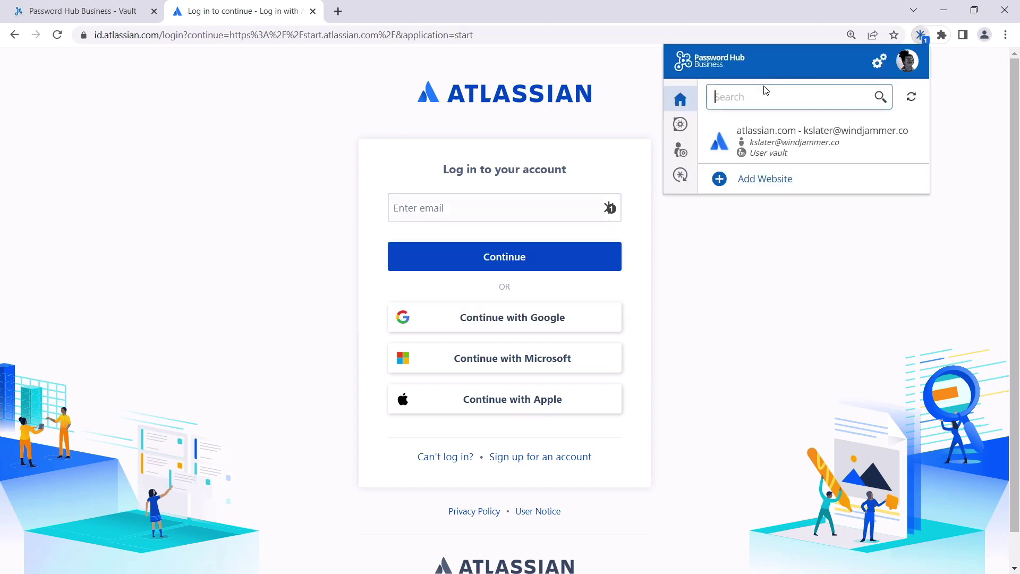
mouse_move(750, 150)
Autofill the email from the saved atlassian.com credential, continue, and log in to Atlassian
left_click(610, 210)
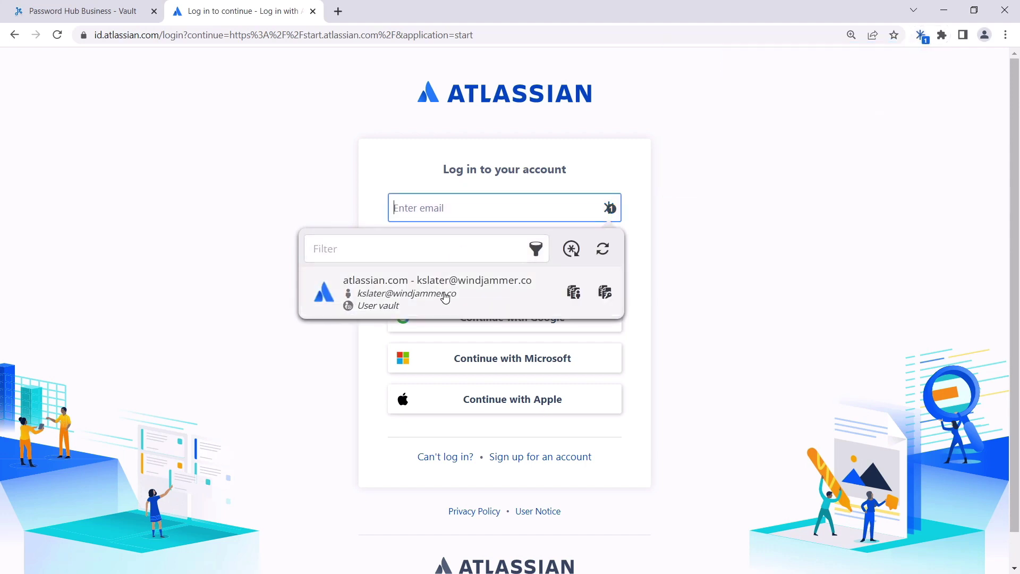
left_click(446, 292)
left_click(471, 266)
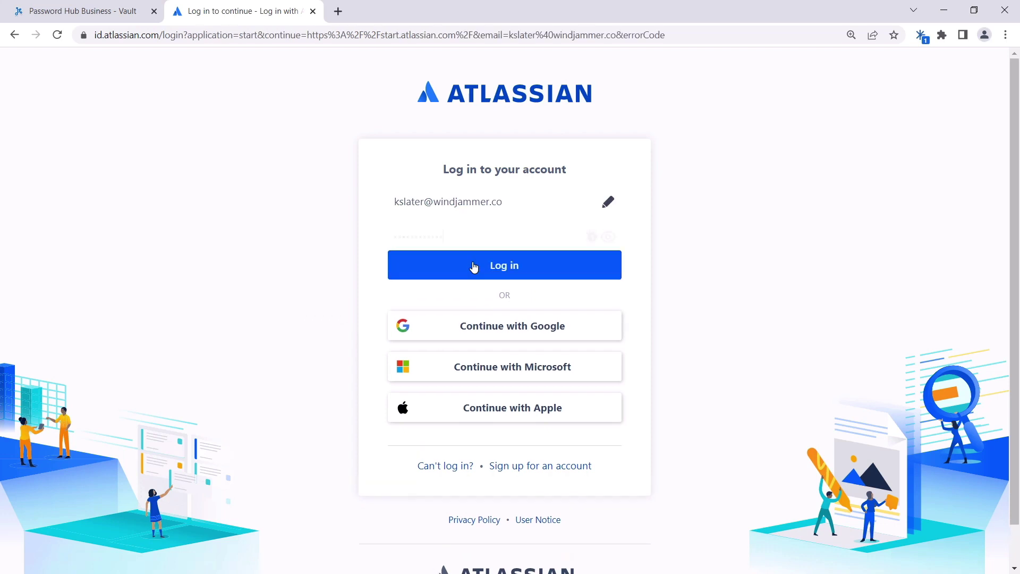
left_click(492, 299)
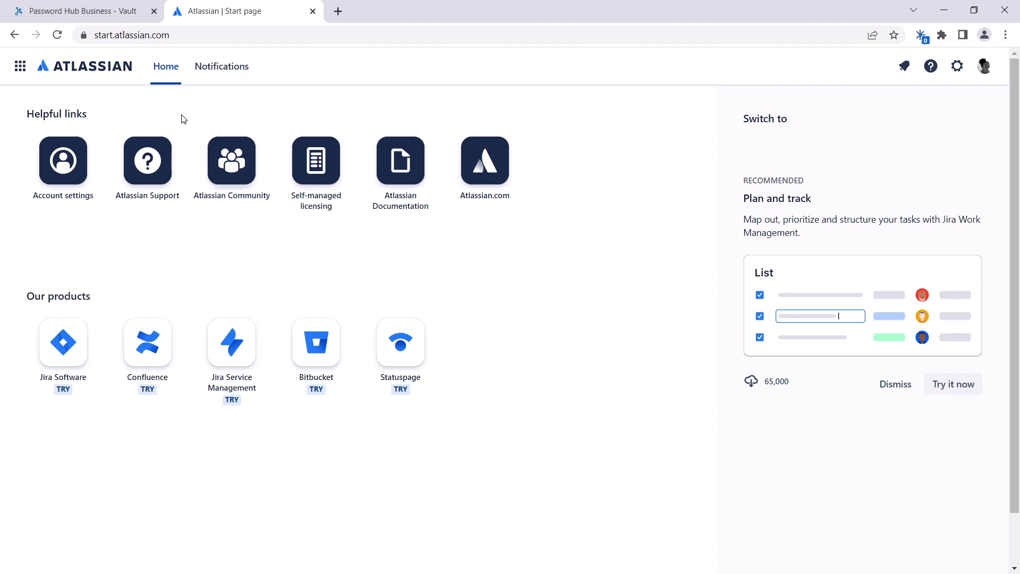
Return to the Password Hub Business vault tab showing the atlassian.com entry's website, username and password
left_click(96, 19)
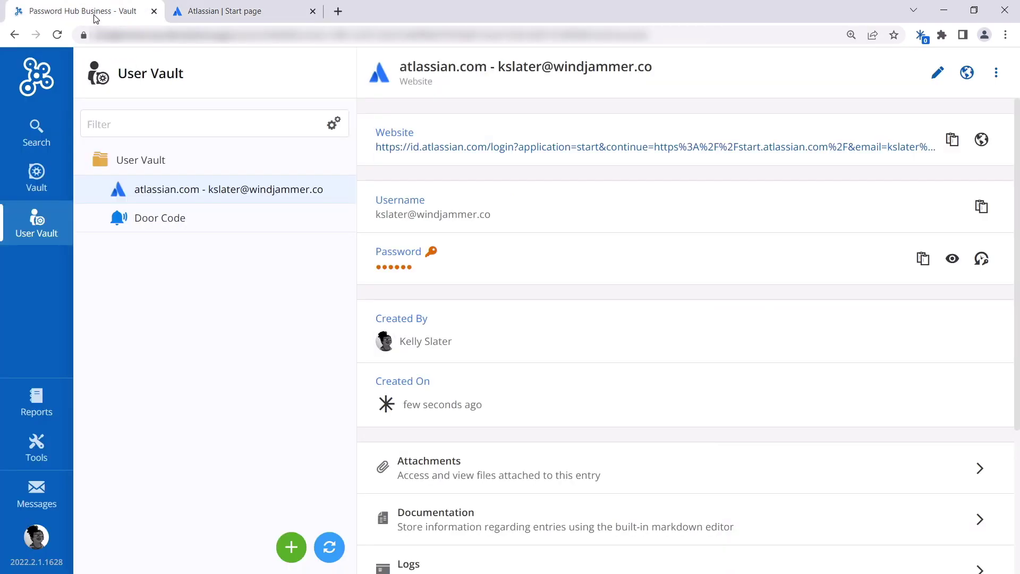